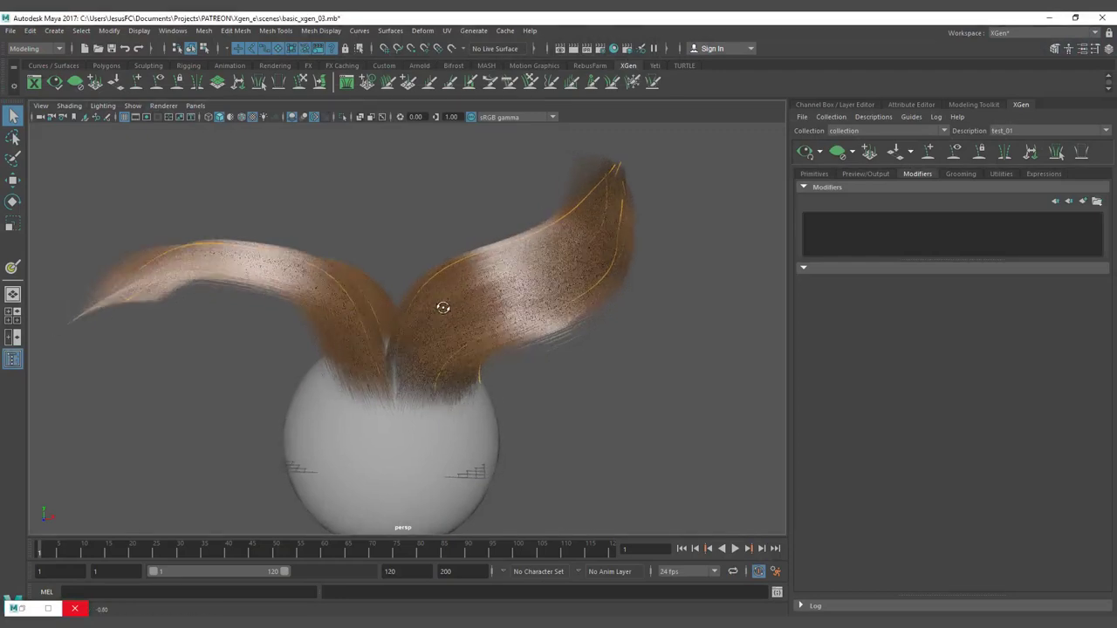
Orbit around the hair and drag the splitter under the empty test_01 Modifiers list downward to enlarge it.
{"action": "right_click_drag", "start_coordinate": [414, 317], "coordinate": [457, 329], "text": "alt"}
{"action": "mouse_move", "coordinate": [457, 330]}
{"action": "left_mouse_down", "text": "alt"}
{"action": "mouse_move", "coordinate": [424, 337]}
{"action": "mouse_move", "coordinate": [463, 374]}
{"action": "mouse_move", "coordinate": [518, 369]}
{"action": "mouse_move", "coordinate": [465, 336]}
{"action": "mouse_move", "coordinate": [476, 321]}
{"action": "left_mouse_up", "text": "alt"}
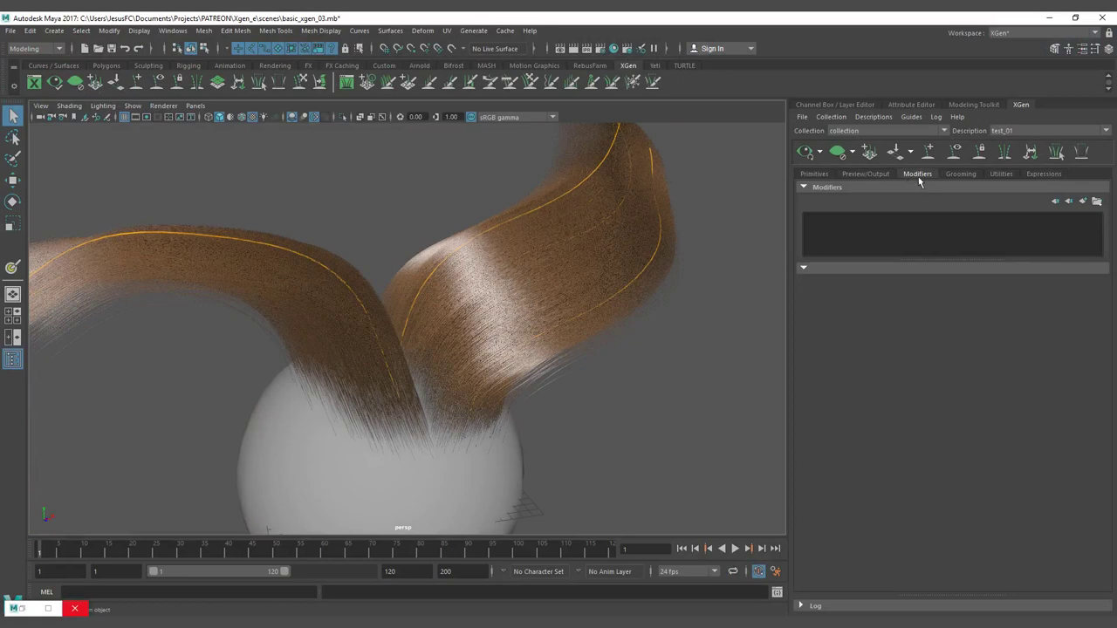
{"action": "left_click_drag", "start_coordinate": [595, 232], "coordinate": [426, 265], "text": "alt"}
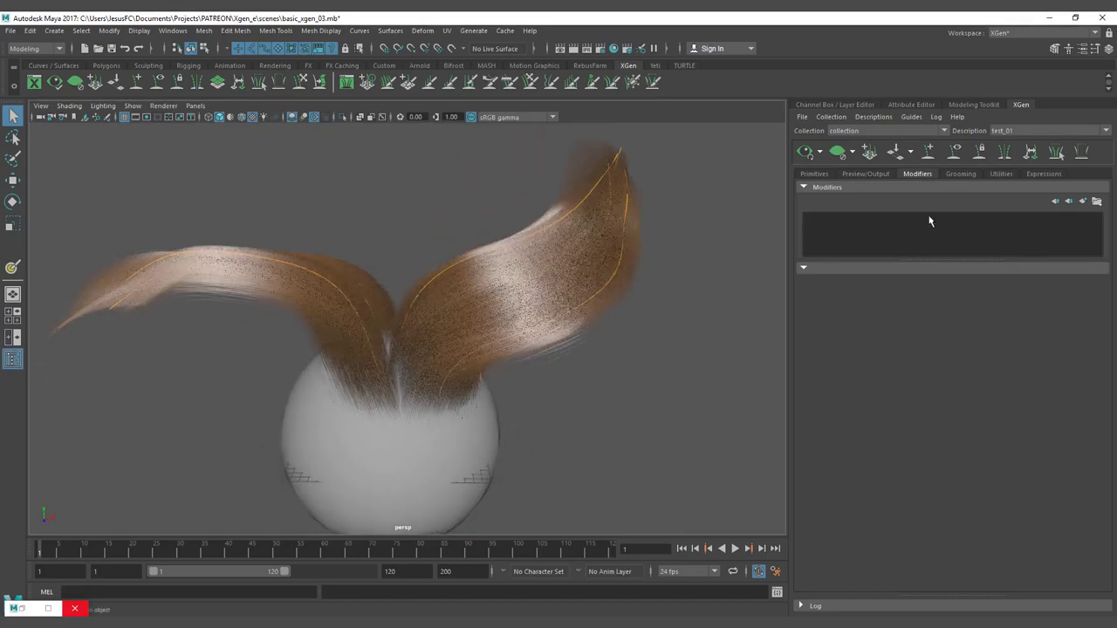
{"action": "left_click_drag", "start_coordinate": [916, 261], "coordinate": [919, 325]}
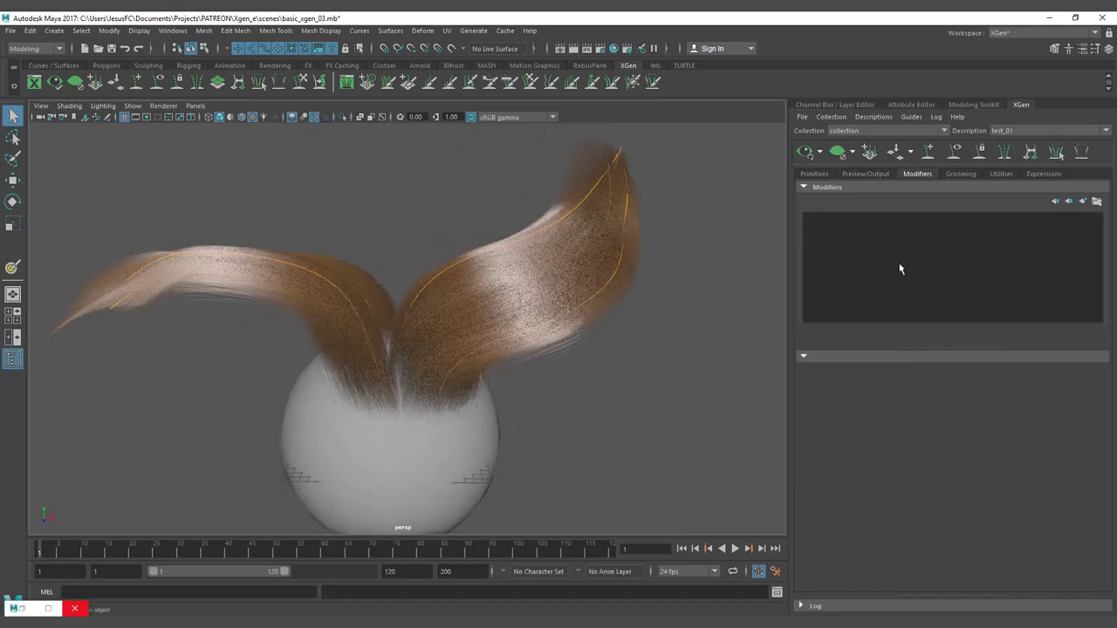
{"action": "mouse_move", "coordinate": [428, 329]}
{"action": "left_mouse_down", "text": "alt"}
{"action": "mouse_move", "coordinate": [381, 323]}
{"action": "mouse_move", "coordinate": [424, 344]}
{"action": "mouse_move", "coordinate": [479, 334]}
{"action": "mouse_move", "coordinate": [441, 328]}
{"action": "left_mouse_up", "text": "alt"}
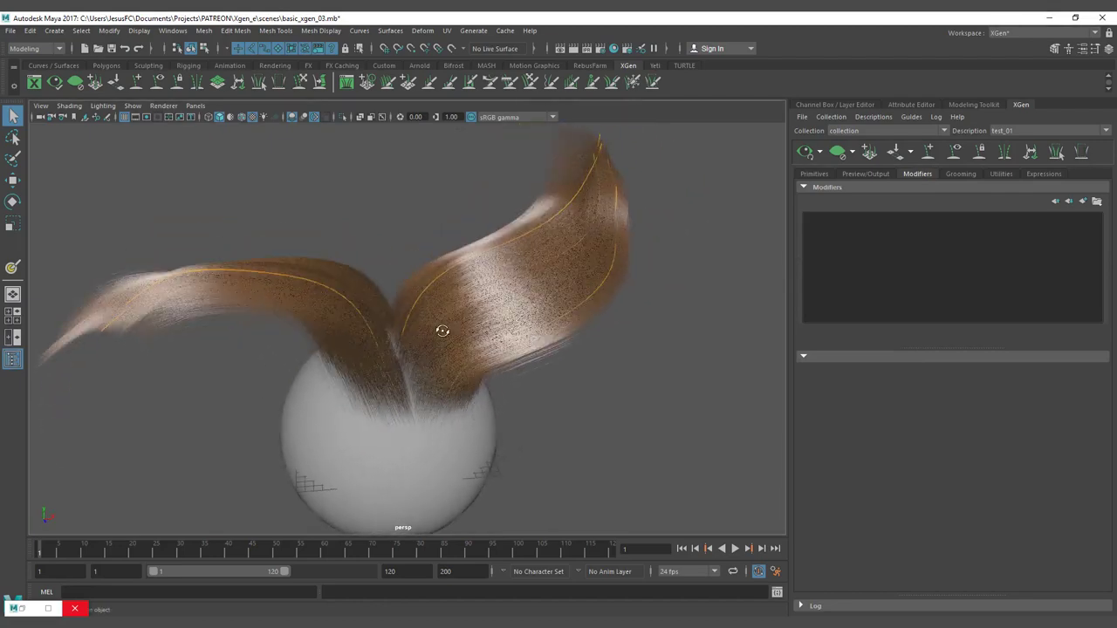
Add a Clumping modifier from the Add Modifier window so Clumping1 appears with Clump 1.0.
{"action": "left_click", "coordinate": [1083, 201]}
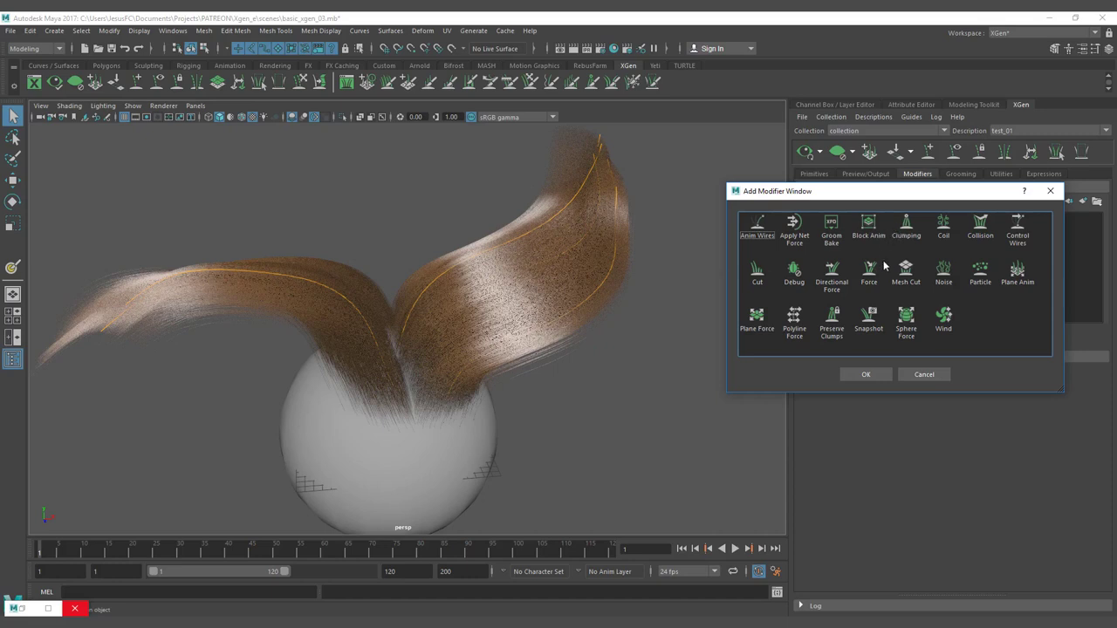
{"action": "left_click", "coordinate": [907, 227]}
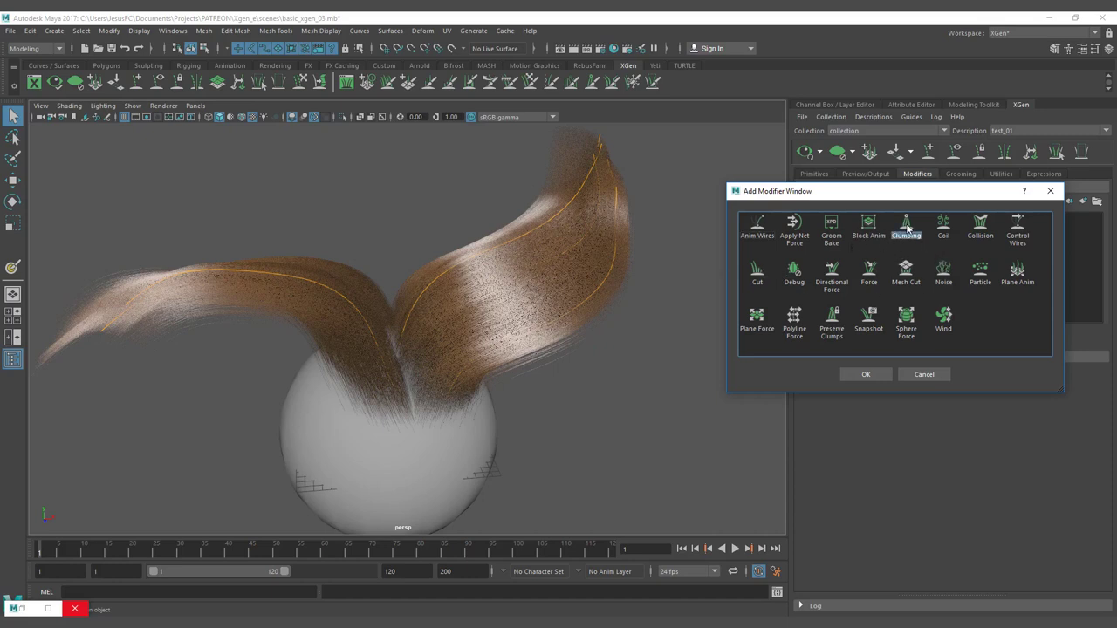
{"action": "left_click", "coordinate": [865, 375]}
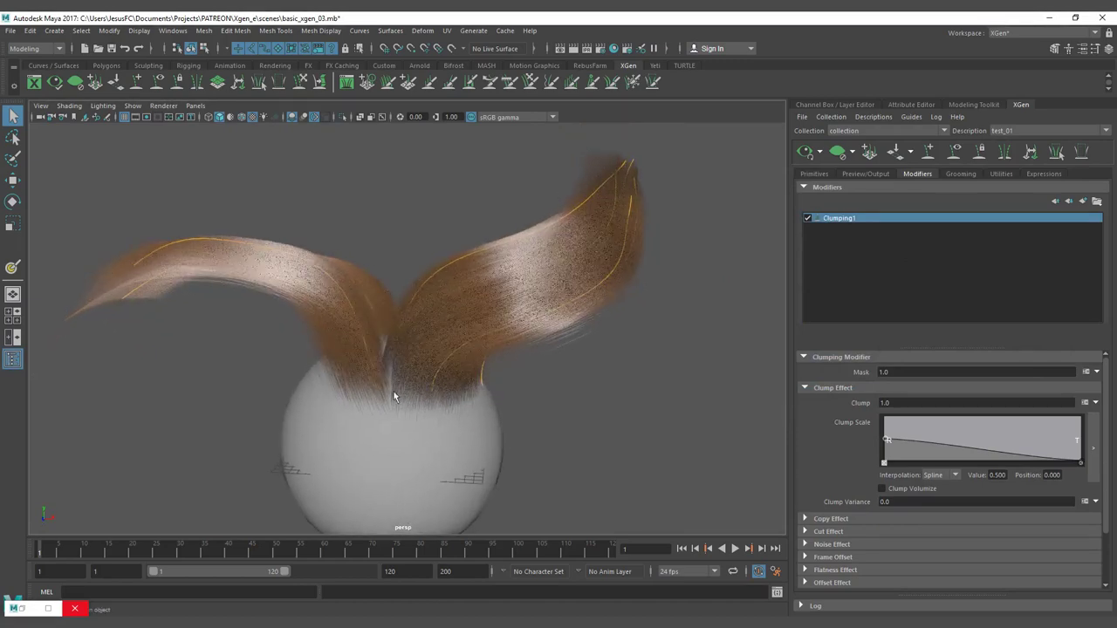
Orbit to inspect the hair, then drag the Modifiers splitter up to reveal Clumping1's map setup options.
{"action": "left_click_drag", "start_coordinate": [387, 324], "coordinate": [406, 291], "text": "alt"}
{"action": "left_click_drag", "start_coordinate": [395, 388], "coordinate": [392, 349], "text": "alt"}
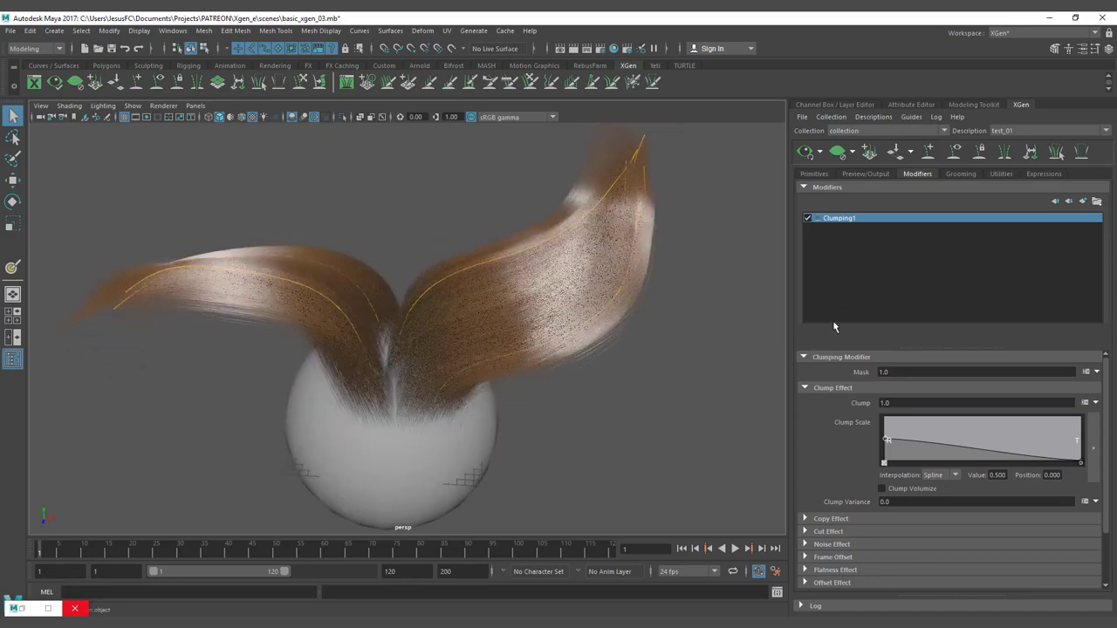
{"action": "left_click_drag", "start_coordinate": [946, 349], "coordinate": [946, 274]}
Read the 'No clump guides found' error in the Script Editor, then incremental-save as basic_xgen_04.mb.
{"action": "left_click", "coordinate": [776, 592]}
{"action": "left_click_drag", "start_coordinate": [421, 321], "coordinate": [678, 383]}
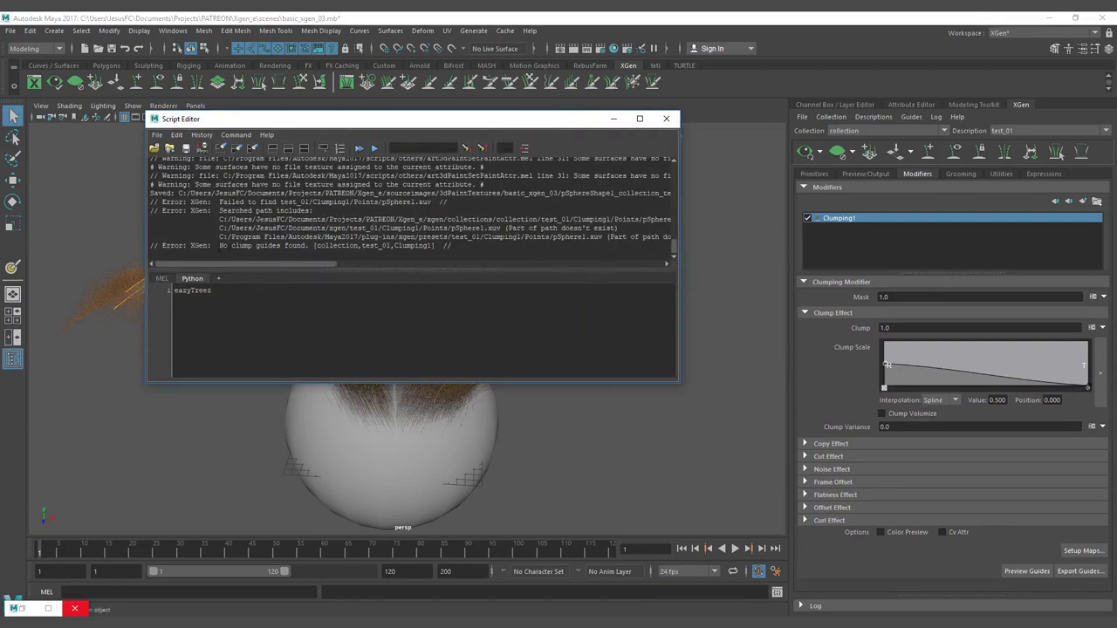
{"action": "left_click_drag", "start_coordinate": [220, 246], "coordinate": [416, 249]}
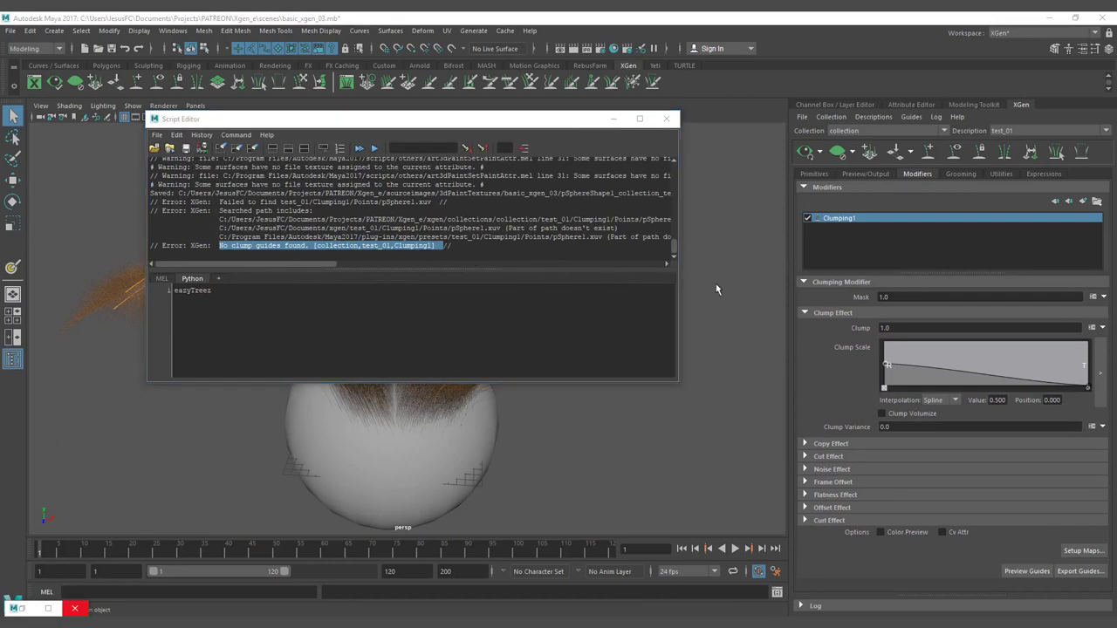
{"action": "left_click", "coordinate": [667, 119]}
{"action": "key", "text": "ctrl+alt+s"}
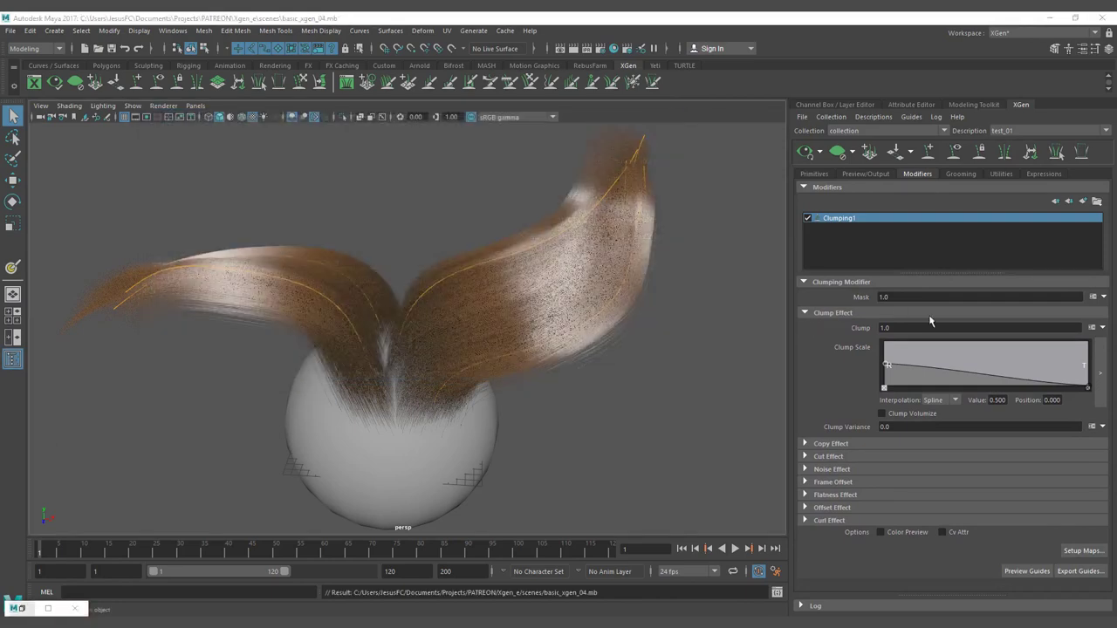
In Generate Clumping Maps for Clumping1, generate dense clump points across the sphere at Density 1.0.
{"action": "left_click", "coordinate": [1082, 550]}
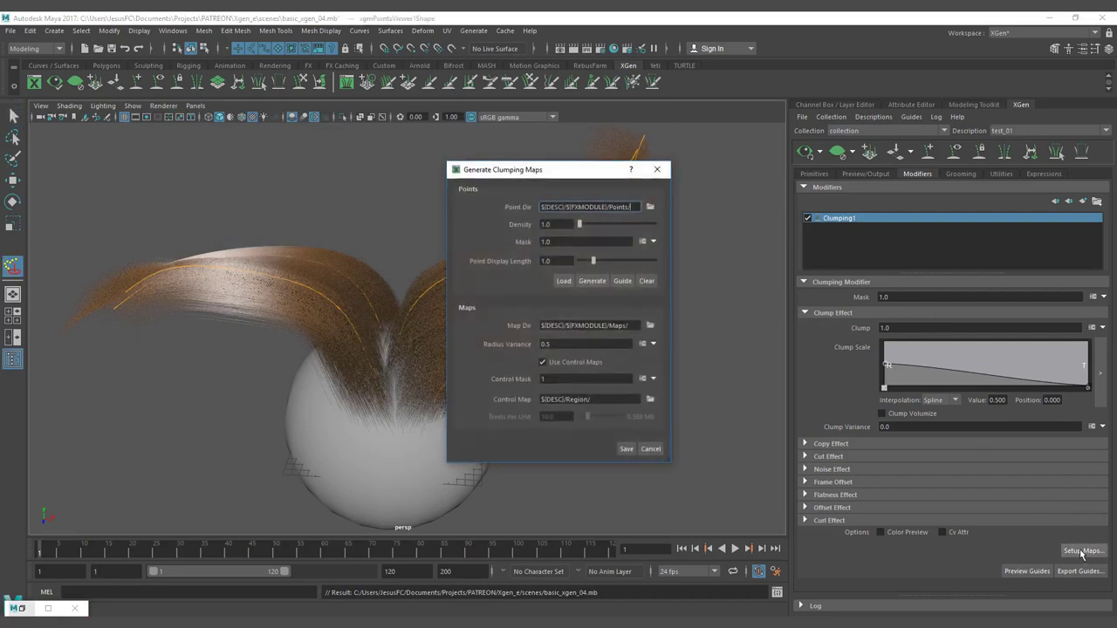
{"action": "left_click_drag", "start_coordinate": [554, 172], "coordinate": [655, 155]}
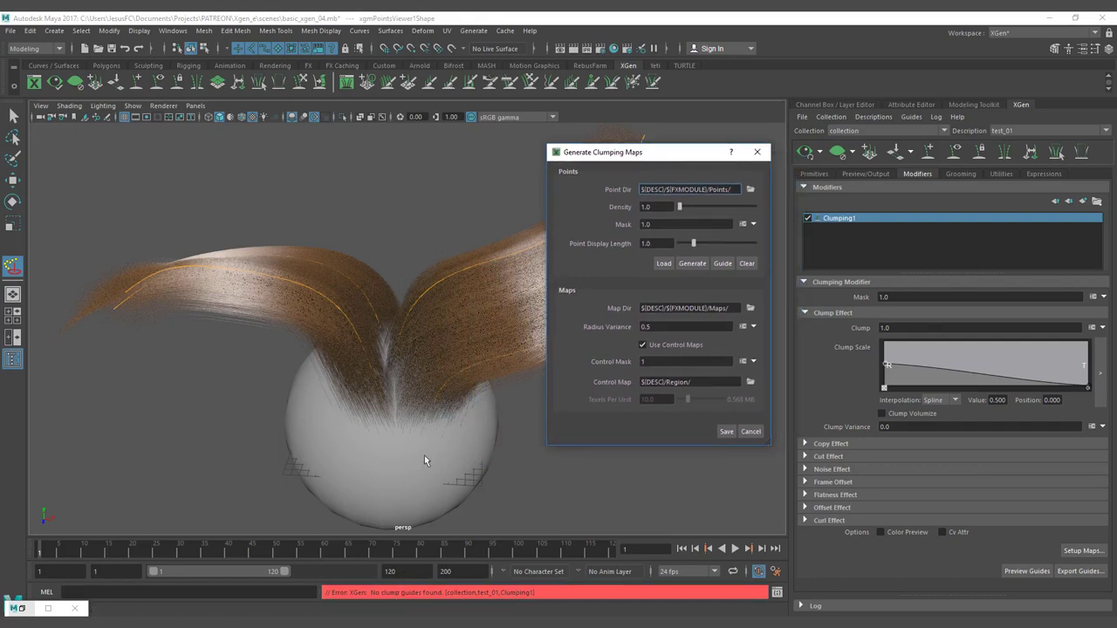
{"action": "left_click", "coordinate": [386, 350]}
{"action": "left_click_drag", "start_coordinate": [350, 356], "coordinate": [357, 355], "text": "alt"}
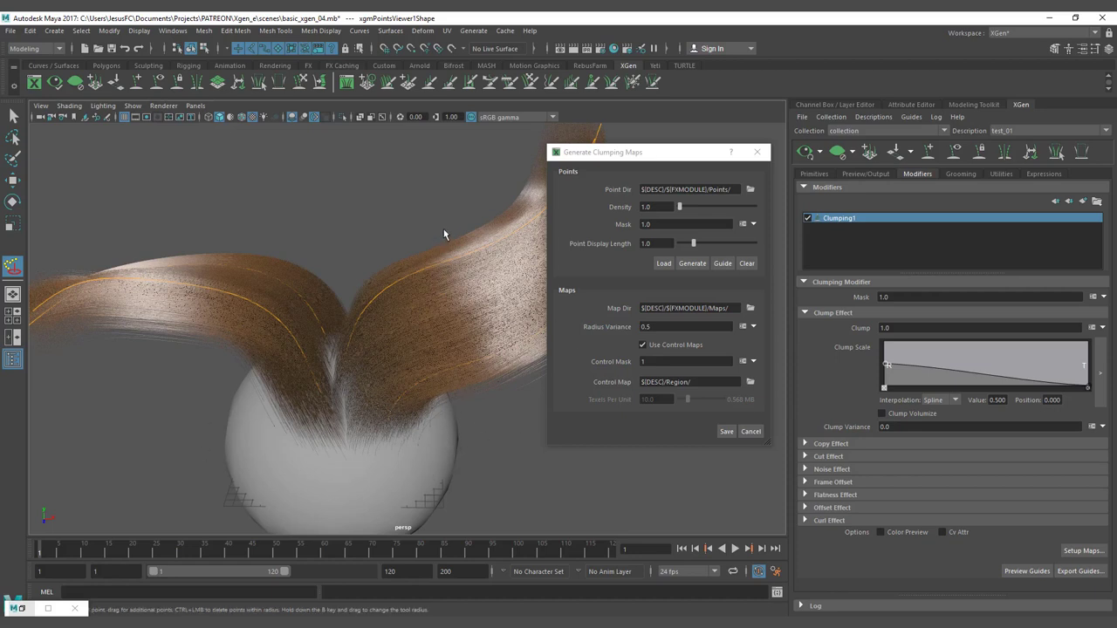
{"action": "left_click", "coordinate": [685, 266]}
{"action": "left_click_drag", "start_coordinate": [353, 362], "coordinate": [357, 272], "text": "alt"}
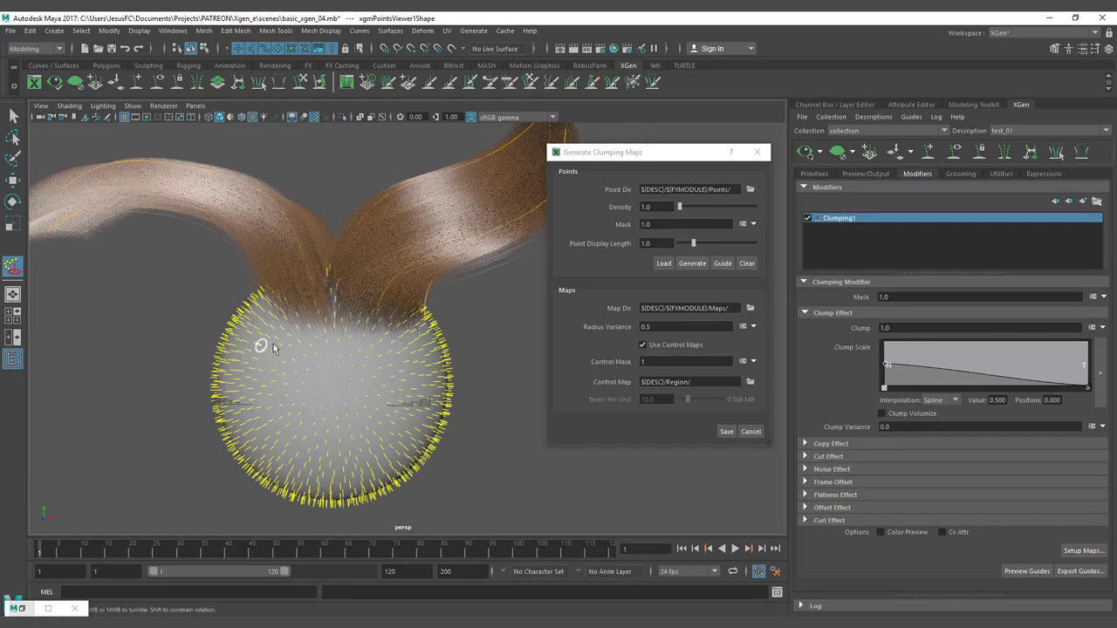
{"action": "middle_click_drag", "start_coordinate": [319, 337], "coordinate": [316, 369], "text": "alt"}
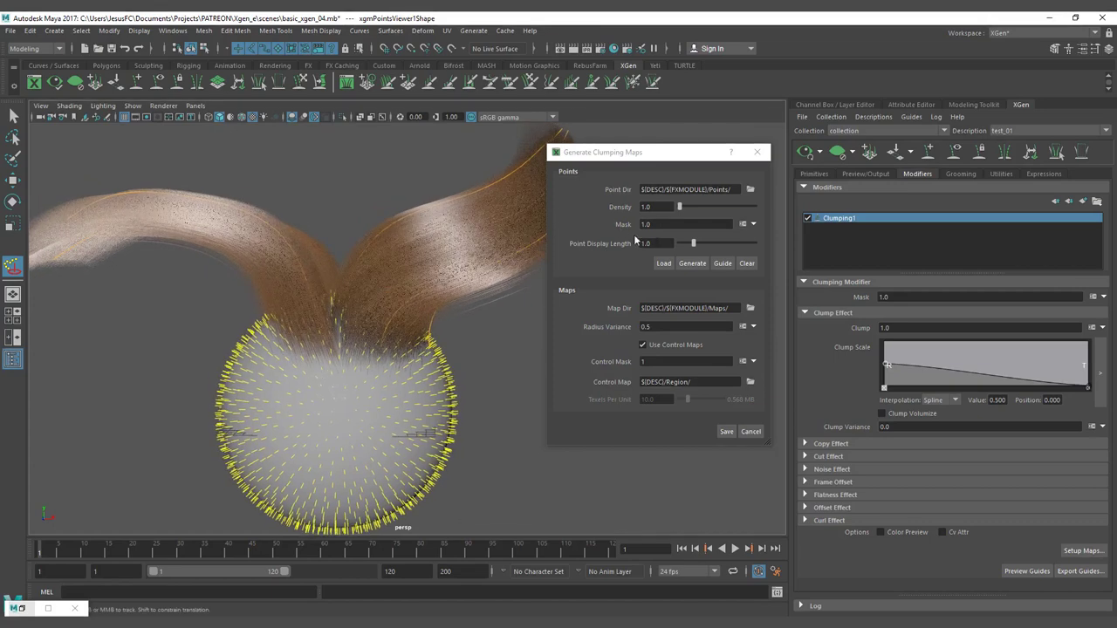
{"action": "left_click", "coordinate": [689, 264]}
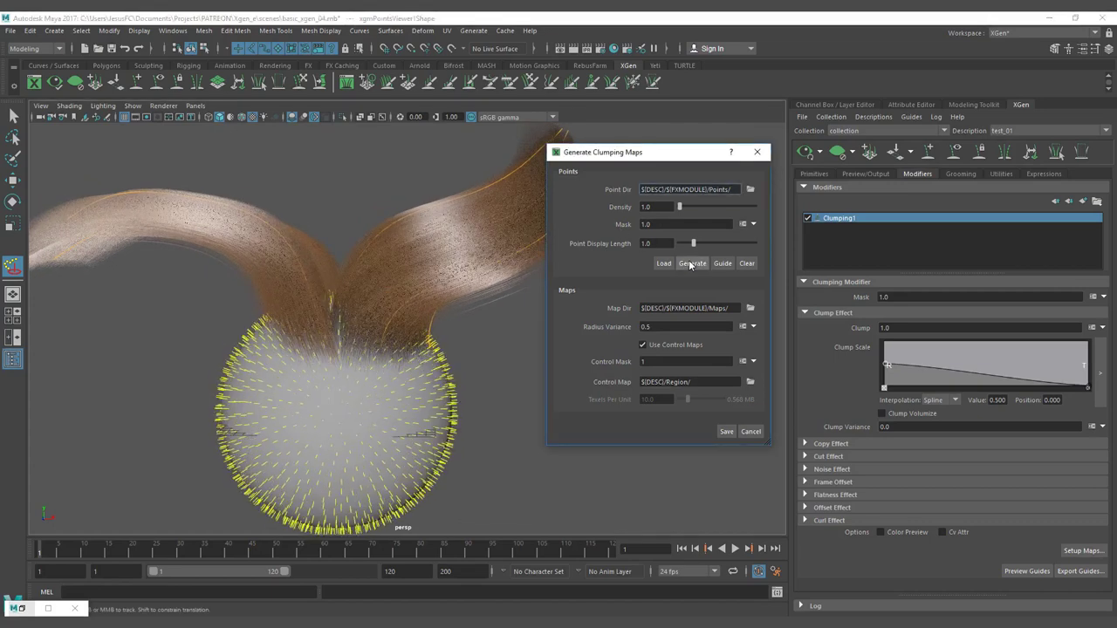
Try clump point Densities of 2 and then 0.2, orbiting to compare the spacing.
{"action": "key", "text": "Tab"}
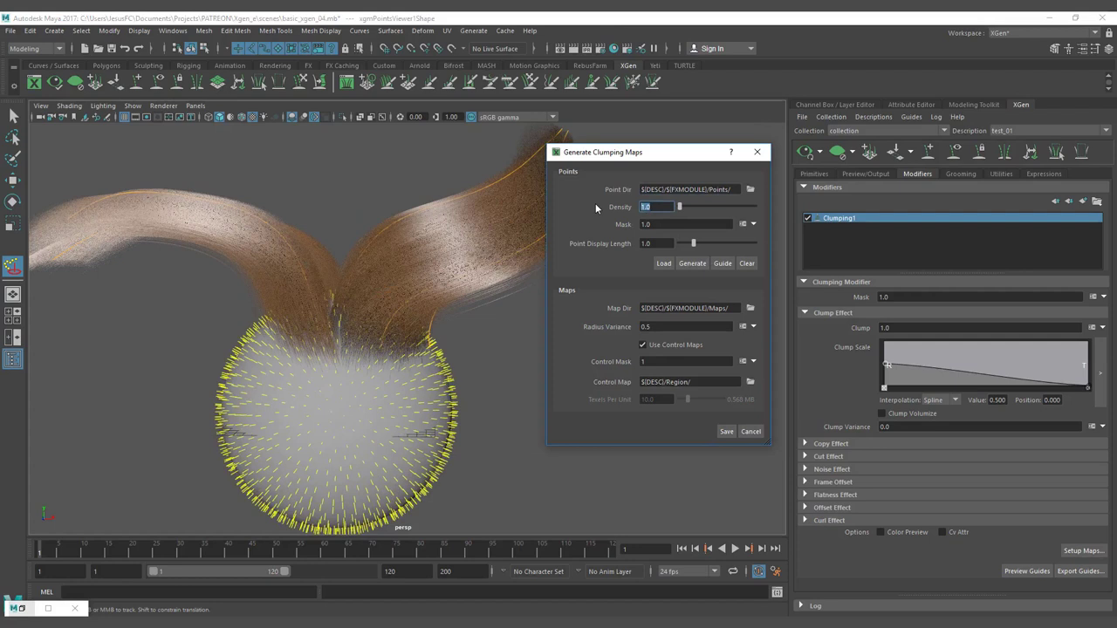
{"action": "type", "text": "2"}
{"action": "key", "text": "Return"}
{"action": "type", "text": "0.2"}
{"action": "key", "text": "Return"}
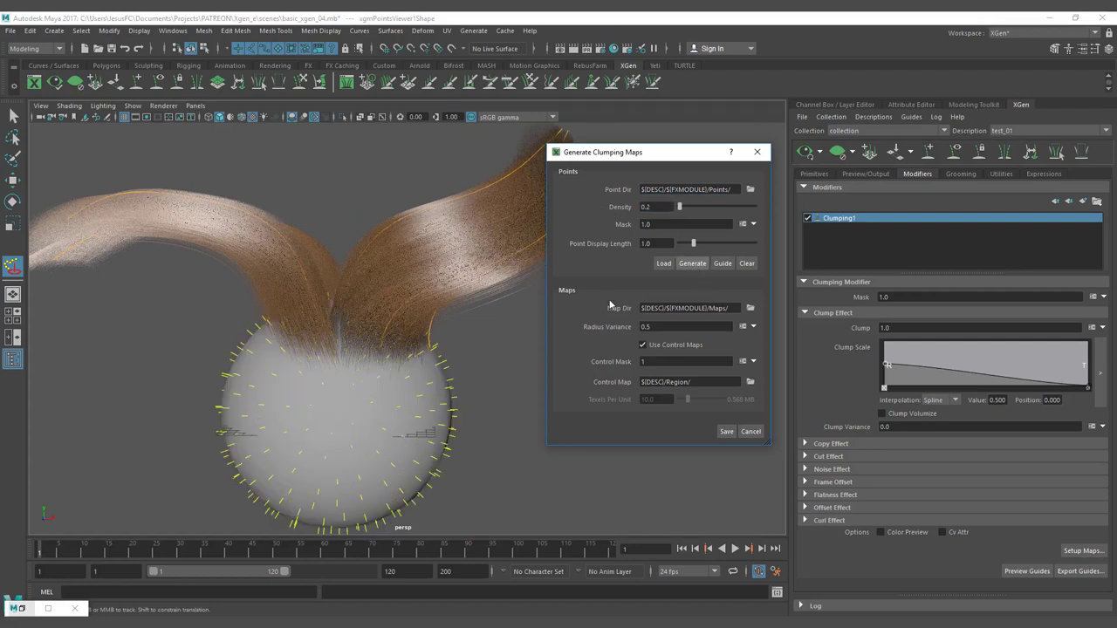
{"action": "left_click_drag", "start_coordinate": [324, 369], "coordinate": [287, 374], "text": "alt"}
{"action": "right_click_drag", "start_coordinate": [287, 375], "coordinate": [344, 374], "text": "alt"}
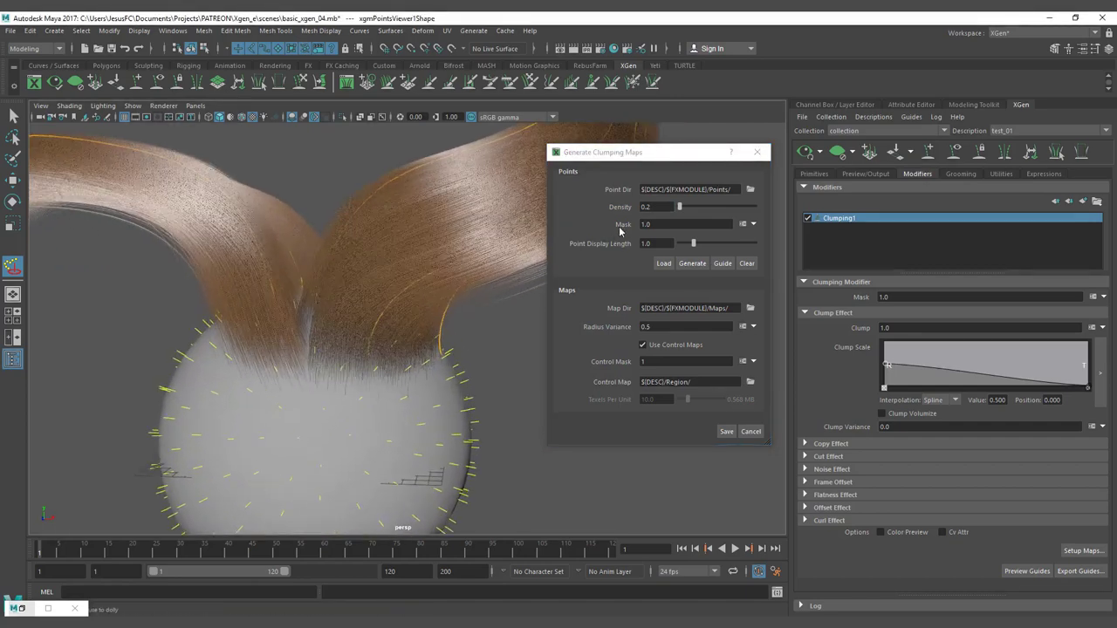
Regenerate clump points at Density 0.1 and save the clump maps.
{"action": "double_click", "coordinate": [648, 207]}
{"action": "type", "text": ".1"}
{"action": "key", "text": "Return"}
{"action": "left_click", "coordinate": [691, 263]}
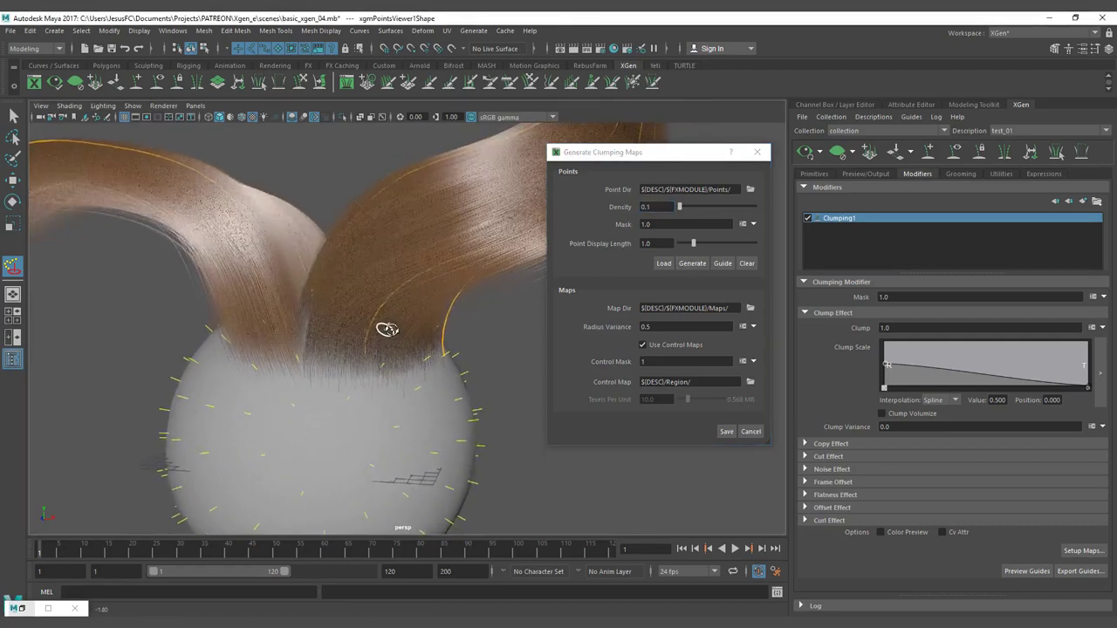
{"action": "left_click_drag", "start_coordinate": [267, 317], "coordinate": [426, 308], "text": "alt"}
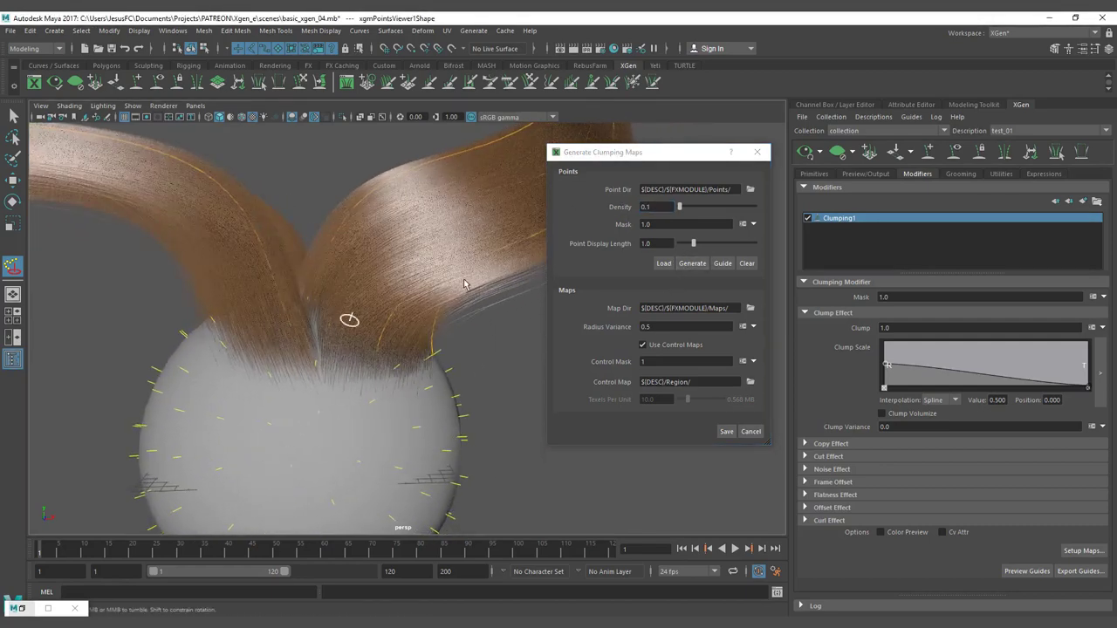
{"action": "left_click", "coordinate": [726, 432]}
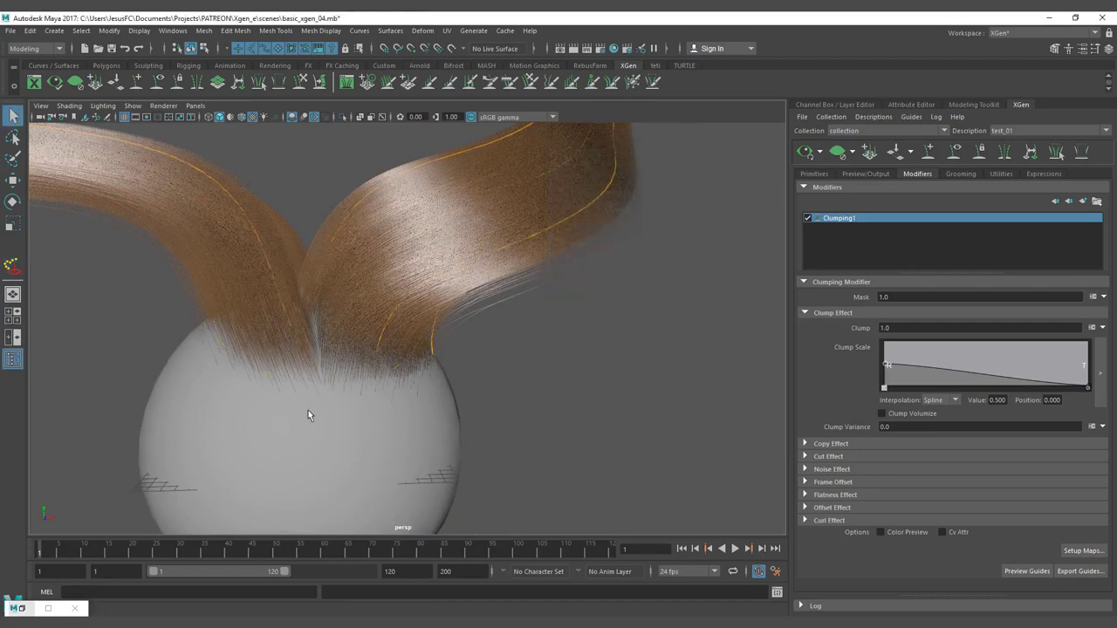
{"action": "left_click_drag", "start_coordinate": [489, 296], "coordinate": [478, 381], "text": "alt"}
Reopen Setup Maps, regenerate clump points at Density 0.01, and save the maps.
{"action": "left_click", "coordinate": [1082, 551]}
{"action": "left_click_drag", "start_coordinate": [506, 172], "coordinate": [709, 184]}
{"action": "left_click_drag", "start_coordinate": [515, 303], "coordinate": [432, 300], "text": "alt"}
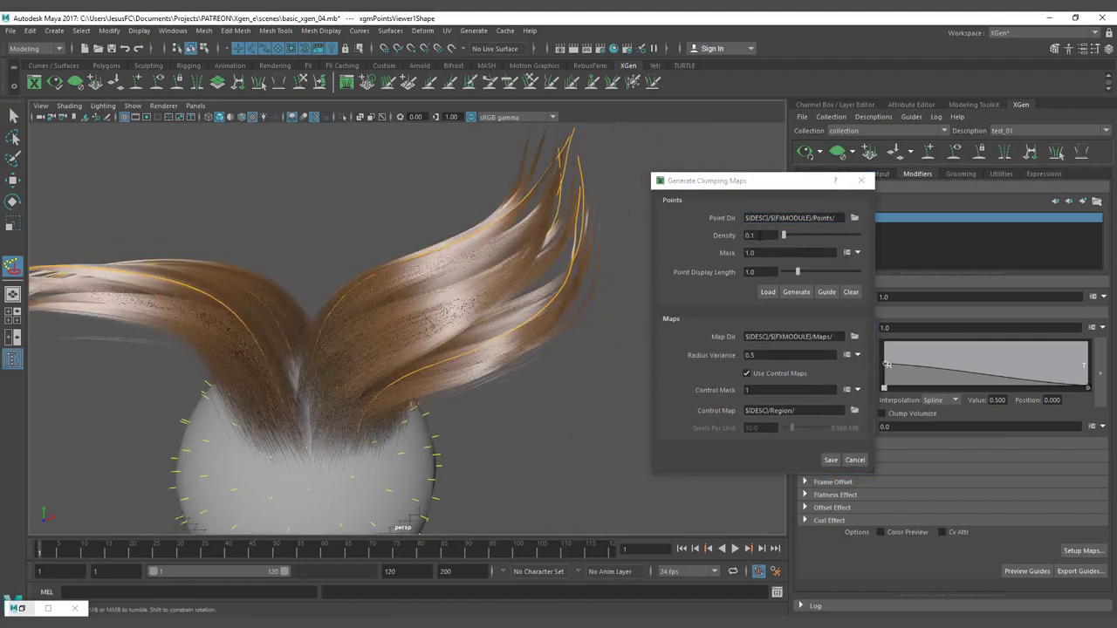
{"action": "double_click", "coordinate": [748, 234]}
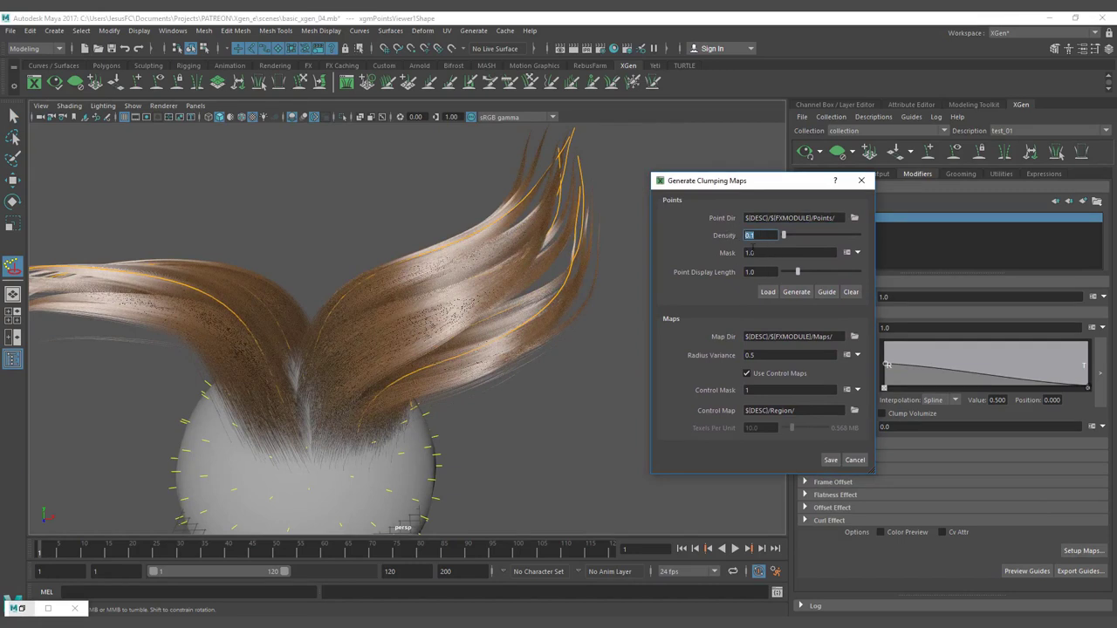
{"action": "type", "text": ".01"}
{"action": "key", "text": "Return"}
{"action": "left_click", "coordinate": [795, 291]}
{"action": "left_click_drag", "start_coordinate": [424, 374], "coordinate": [392, 349], "text": "alt"}
{"action": "left_click", "coordinate": [829, 458]}
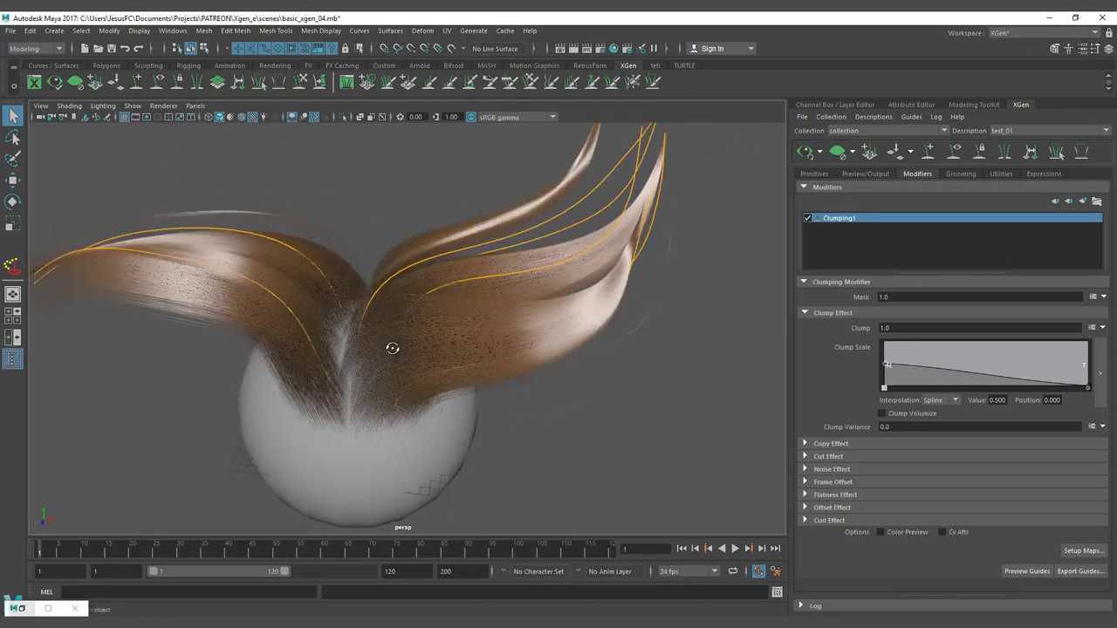
Turn Color Preview on to view per-clump colours, switch it off, and reopen Setup Maps.
{"action": "left_click", "coordinate": [881, 532]}
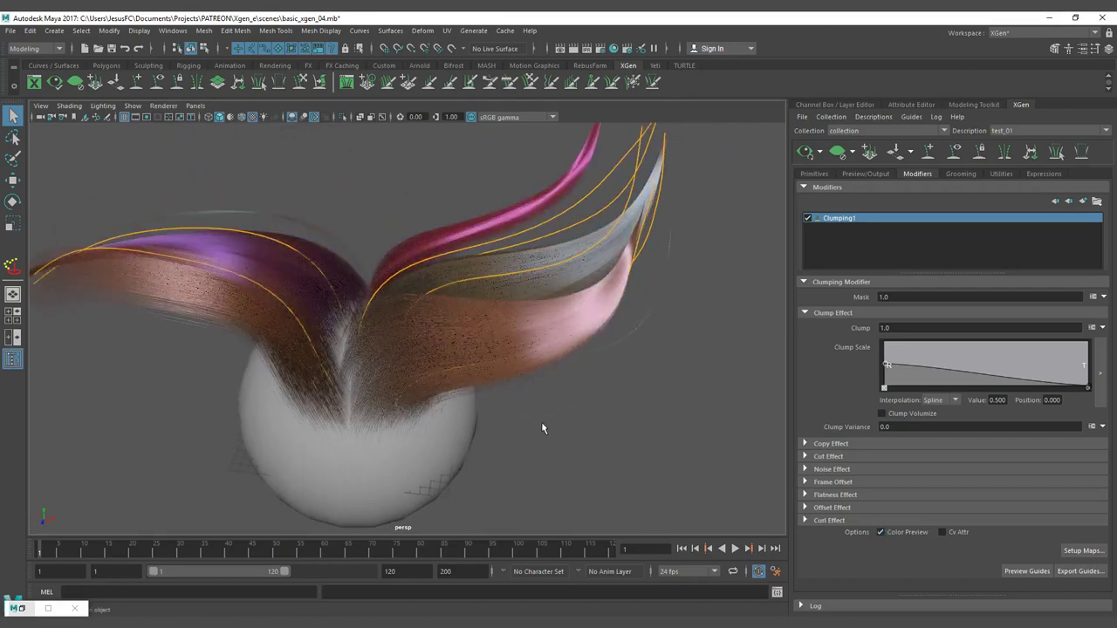
{"action": "mouse_move", "coordinate": [541, 422]}
{"action": "left_mouse_down", "text": "alt"}
{"action": "mouse_move", "coordinate": [529, 404]}
{"action": "mouse_move", "coordinate": [636, 389]}
{"action": "mouse_move", "coordinate": [576, 392]}
{"action": "mouse_move", "coordinate": [512, 421]}
{"action": "mouse_move", "coordinate": [324, 396]}
{"action": "mouse_move", "coordinate": [416, 411]}
{"action": "mouse_move", "coordinate": [483, 399]}
{"action": "mouse_move", "coordinate": [489, 375]}
{"action": "mouse_move", "coordinate": [507, 404]}
{"action": "mouse_move", "coordinate": [536, 409]}
{"action": "left_mouse_up", "text": "alt"}
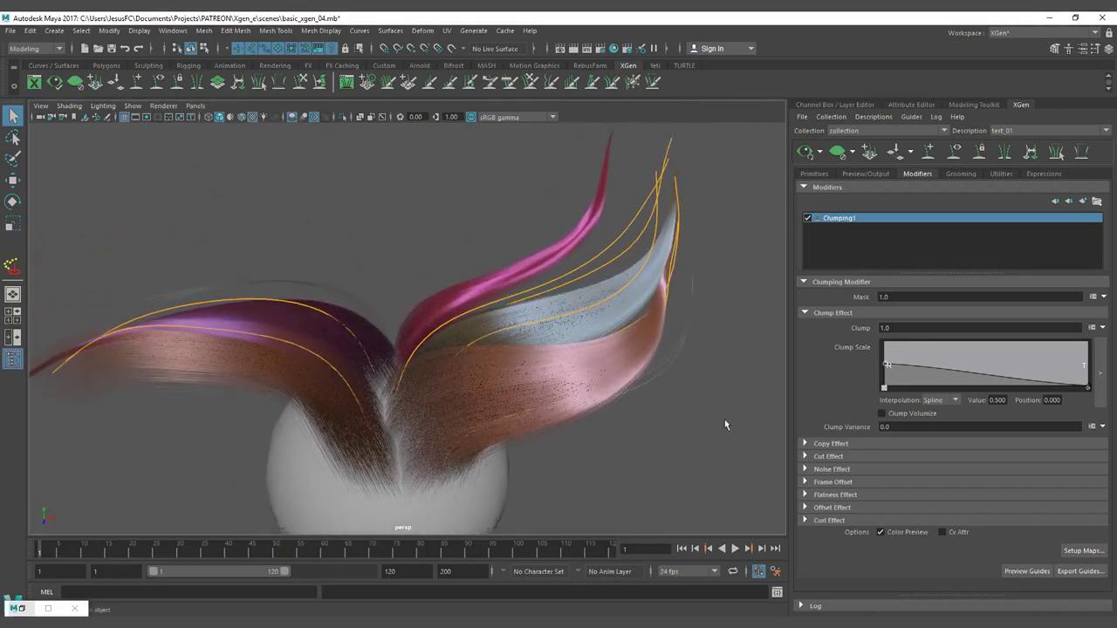
{"action": "left_click", "coordinate": [896, 534]}
{"action": "left_click_drag", "start_coordinate": [558, 450], "coordinate": [532, 436], "text": "alt"}
{"action": "left_click", "coordinate": [1082, 550]}
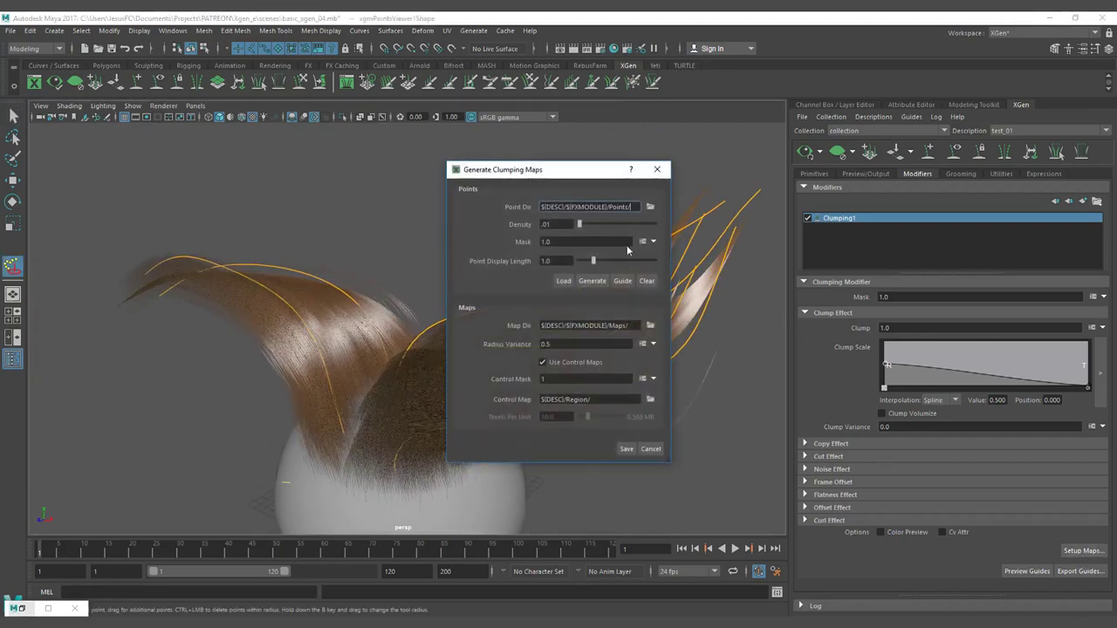
Set Density to 1.0, place clump points at the guide bases with Guide, and save the maps.
{"action": "left_click_drag", "start_coordinate": [547, 176], "coordinate": [814, 176]}
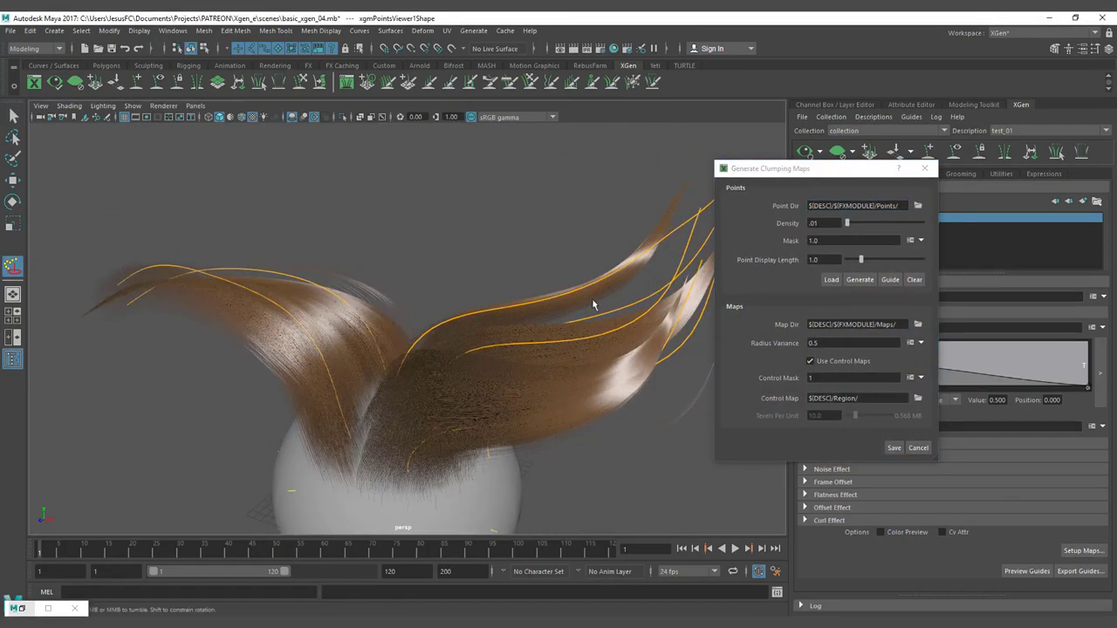
{"action": "double_click", "coordinate": [827, 224]}
{"action": "type", "text": "1.0"}
{"action": "left_click_drag", "start_coordinate": [471, 262], "coordinate": [521, 272], "text": "alt"}
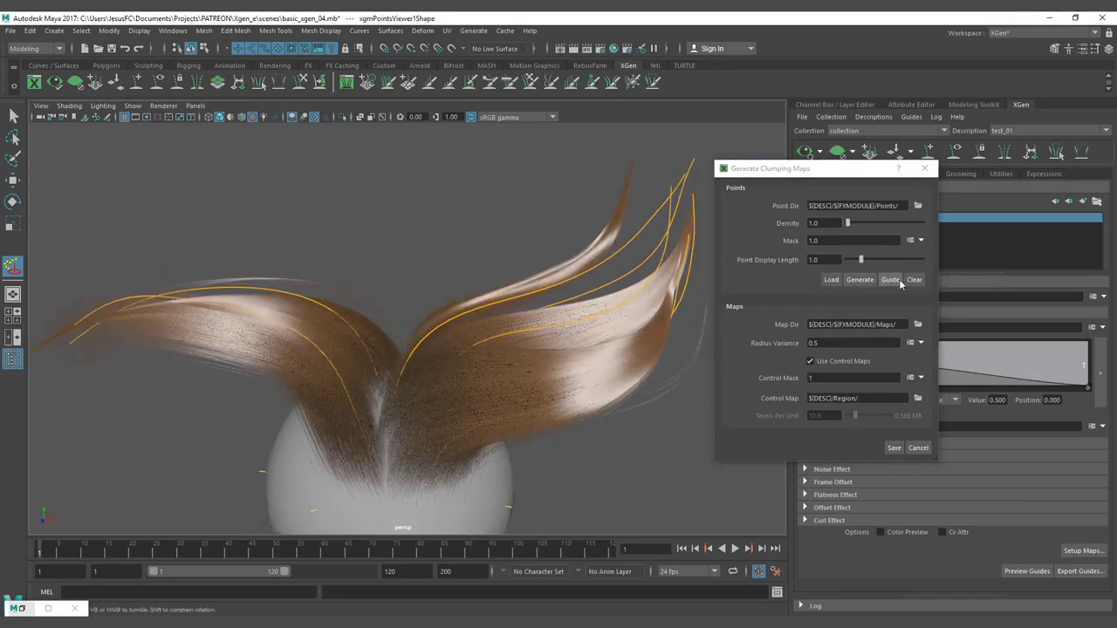
{"action": "left_click", "coordinate": [890, 279]}
{"action": "left_click_drag", "start_coordinate": [663, 292], "coordinate": [334, 416], "text": "alt"}
{"action": "right_click_drag", "start_coordinate": [334, 417], "coordinate": [391, 371], "text": "alt"}
{"action": "left_click_drag", "start_coordinate": [391, 371], "coordinate": [545, 341], "text": "alt"}
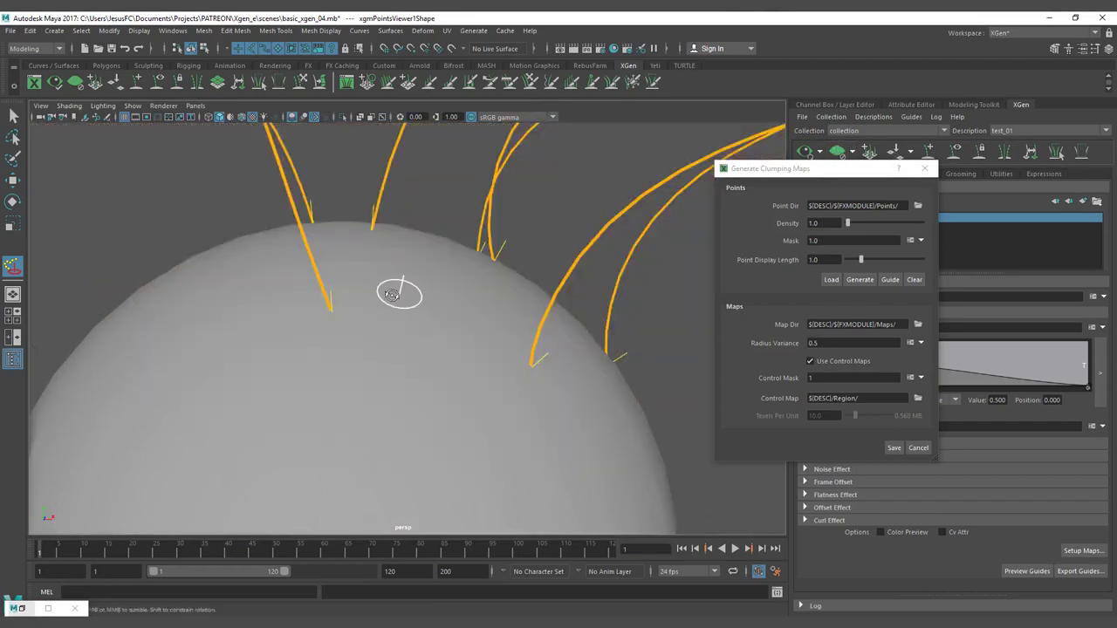
{"action": "left_click_drag", "start_coordinate": [384, 294], "coordinate": [361, 291], "text": "alt"}
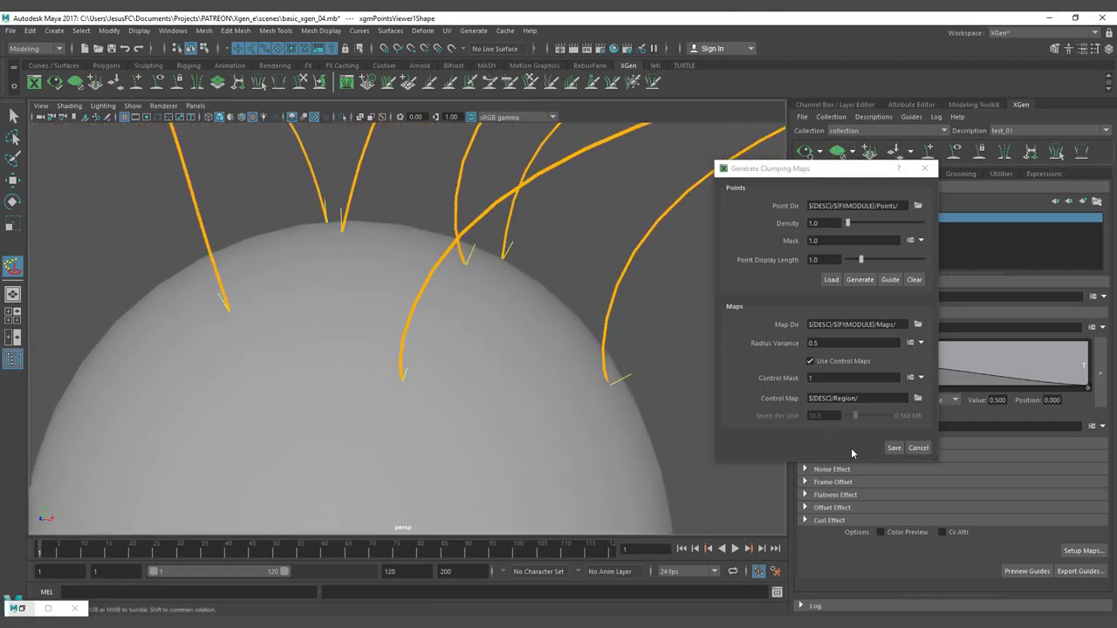
{"action": "left_click", "coordinate": [891, 448]}
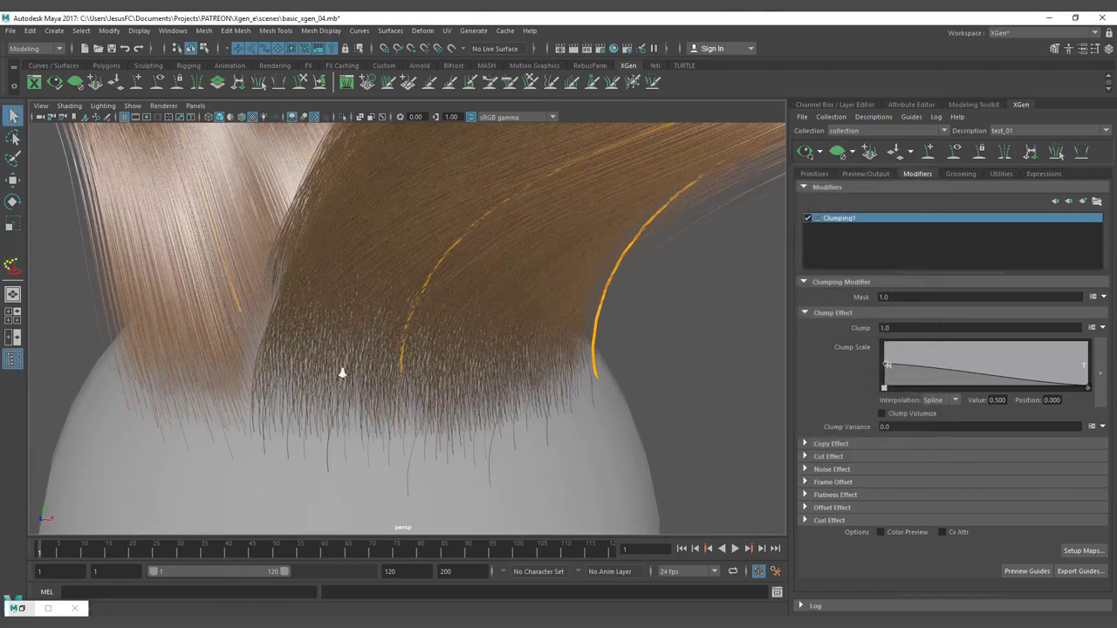
Place a new guide on the sphere, then undo it.
{"action": "left_click_drag", "start_coordinate": [291, 369], "coordinate": [633, 369], "text": "alt"}
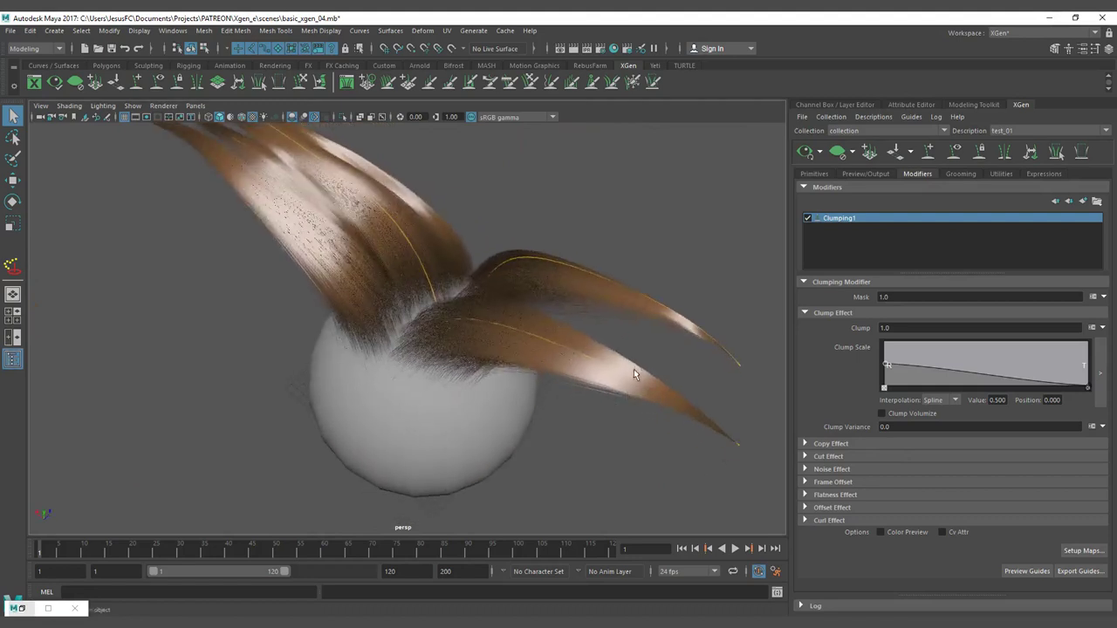
{"action": "left_click", "coordinate": [301, 81]}
{"action": "left_click_drag", "start_coordinate": [650, 410], "coordinate": [572, 528]}
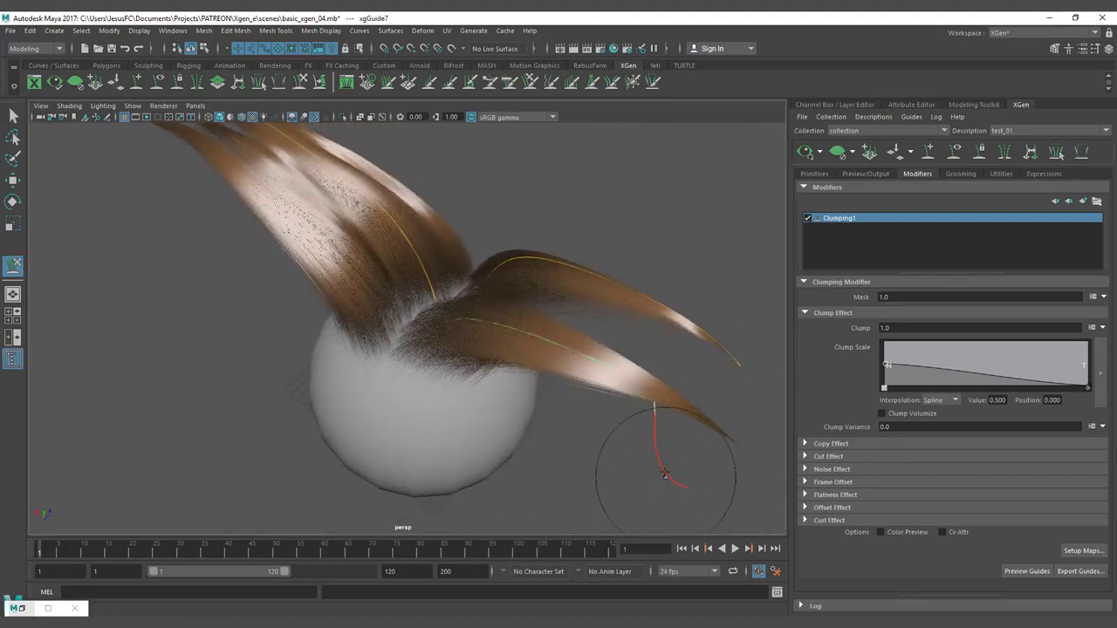
{"action": "key", "text": "ctrl+z"}
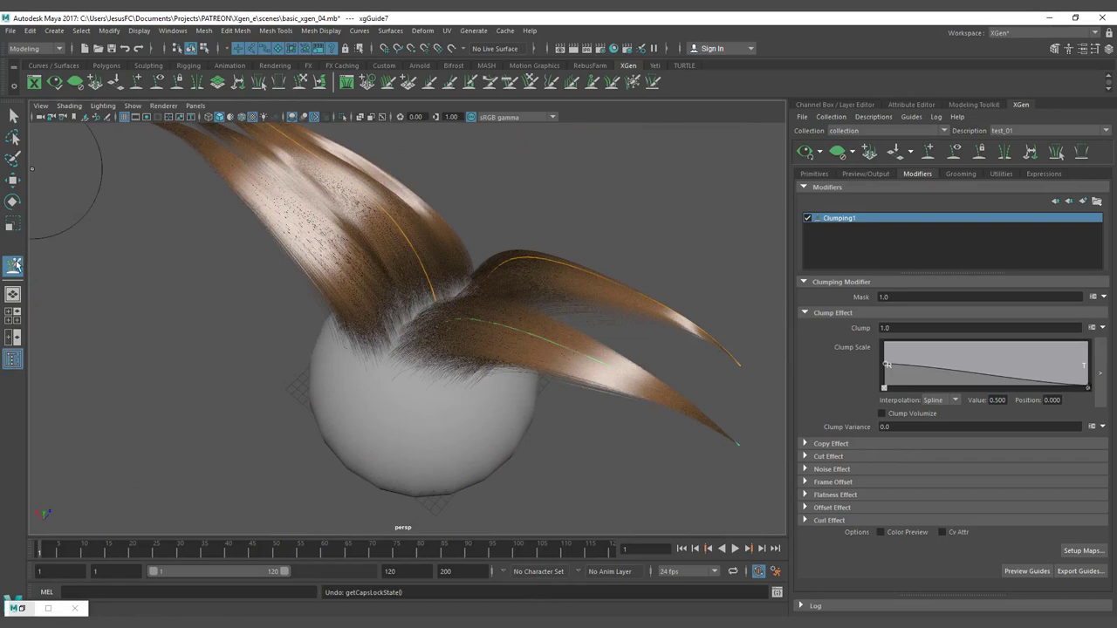
Adjust the Sculpt Guides tool settings and bend guide tips downward.
{"action": "double_click", "coordinate": [15, 264]}
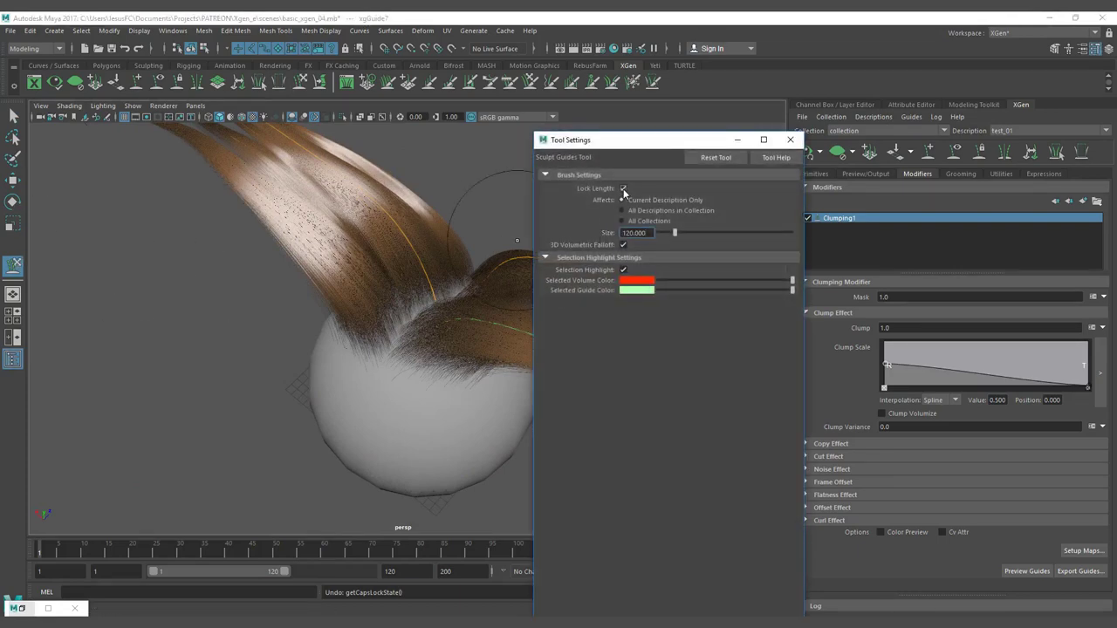
{"action": "left_click", "coordinate": [789, 140]}
{"action": "mouse_move", "coordinate": [661, 206]}
{"action": "left_mouse_down"}
{"action": "mouse_move", "coordinate": [649, 324]}
{"action": "mouse_move", "coordinate": [671, 393]}
{"action": "left_mouse_up"}
{"action": "mouse_move", "coordinate": [636, 478]}
{"action": "left_mouse_down"}
{"action": "mouse_move", "coordinate": [531, 558]}
{"action": "mouse_move", "coordinate": [552, 394]}
{"action": "left_mouse_up"}
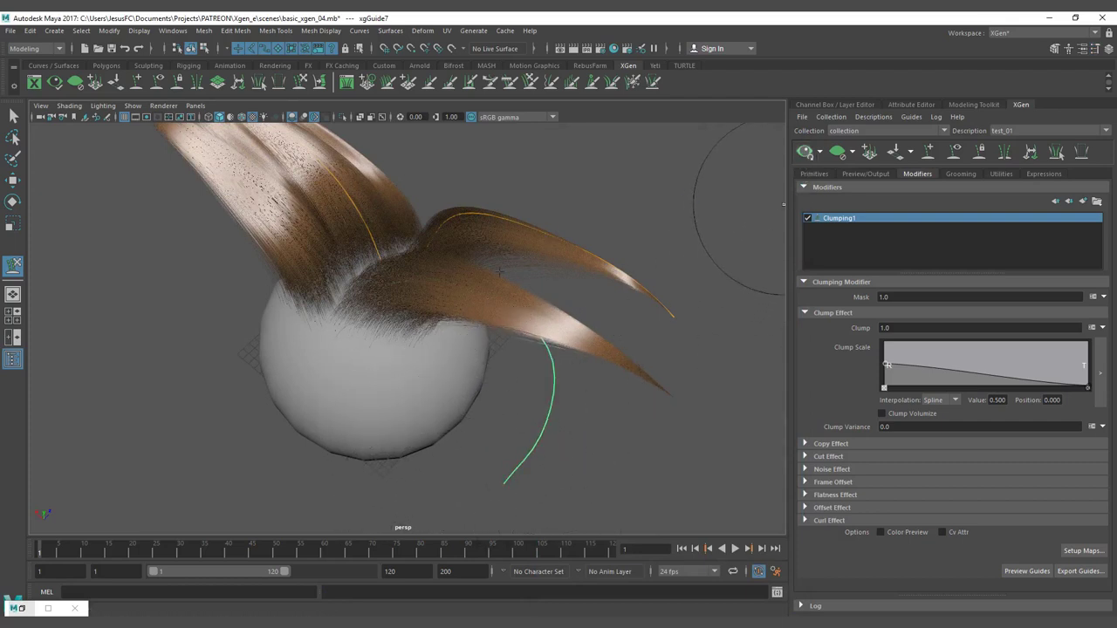
{"action": "left_click_drag", "start_coordinate": [499, 271], "coordinate": [224, 311], "text": "alt"}
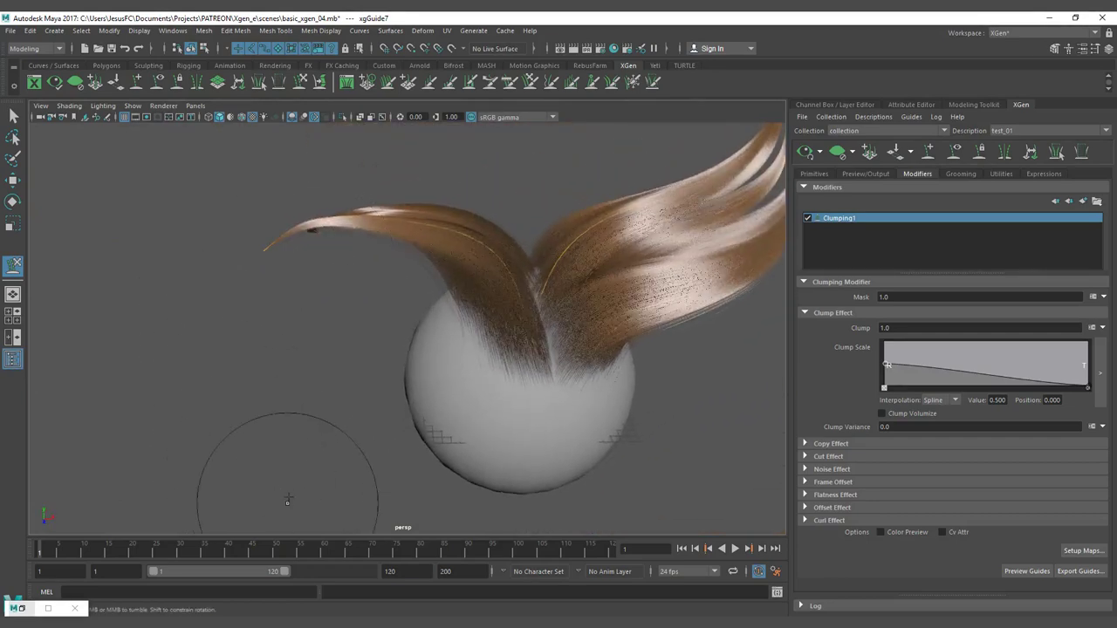
Sculpt another guide into a downward curving arc, then return to the Select tool.
{"action": "key", "text": "q"}
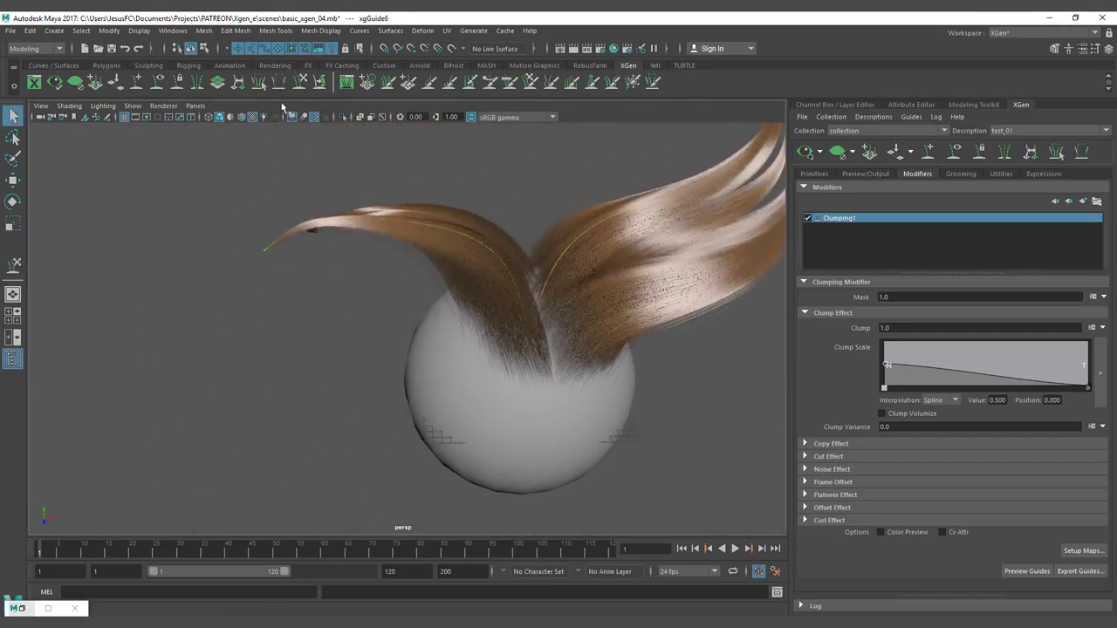
{"action": "key", "text": "y"}
{"action": "mouse_move", "coordinate": [261, 253]}
{"action": "left_mouse_down"}
{"action": "mouse_move", "coordinate": [301, 275]}
{"action": "mouse_move", "coordinate": [346, 334]}
{"action": "left_mouse_up"}
{"action": "mouse_move", "coordinate": [626, 216]}
{"action": "left_mouse_down", "text": "alt"}
{"action": "mouse_move", "coordinate": [498, 187]}
{"action": "mouse_move", "coordinate": [489, 226]}
{"action": "mouse_move", "coordinate": [389, 272]}
{"action": "mouse_move", "coordinate": [516, 247]}
{"action": "mouse_move", "coordinate": [463, 189]}
{"action": "mouse_move", "coordinate": [497, 214]}
{"action": "mouse_move", "coordinate": [411, 218]}
{"action": "mouse_move", "coordinate": [489, 232]}
{"action": "left_mouse_up", "text": "alt"}
{"action": "key", "text": "q"}
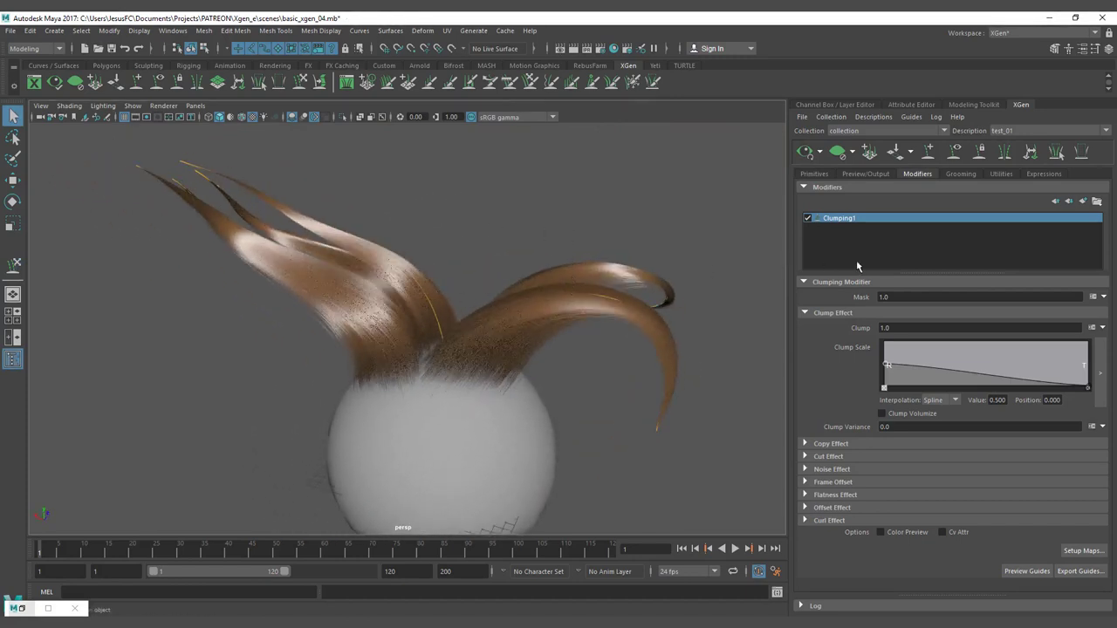
Open the clumping map settings, move the dialog aside, and zoom in on the hair-covered sphere.
{"action": "left_click", "coordinate": [1101, 555]}
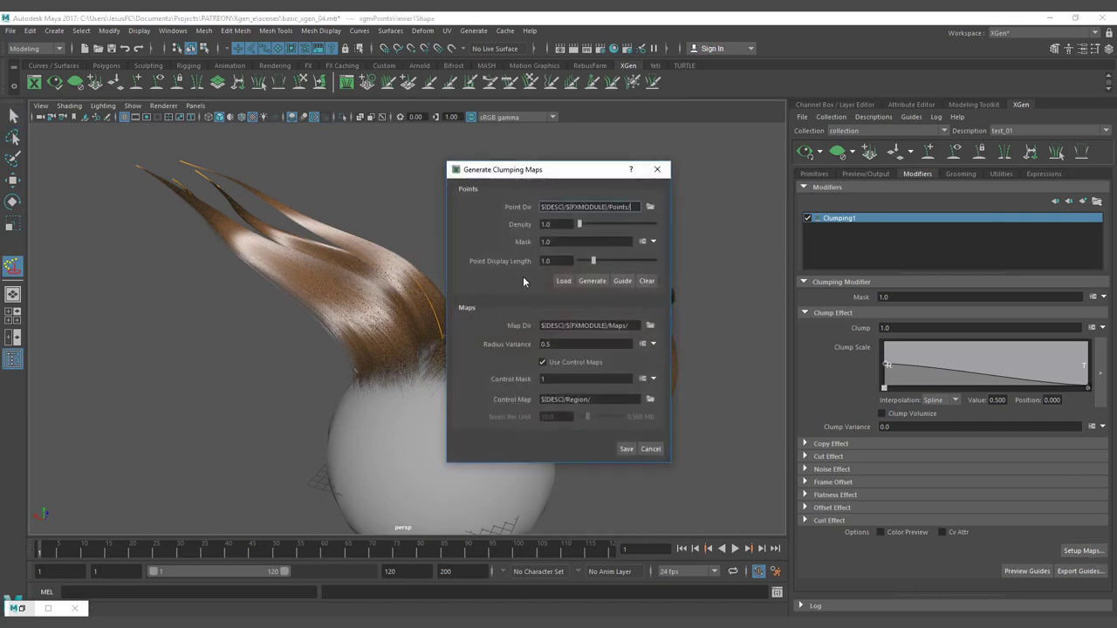
{"action": "left_click_drag", "start_coordinate": [528, 179], "coordinate": [721, 175]}
{"action": "left_click_drag", "start_coordinate": [428, 344], "coordinate": [375, 299], "text": "alt"}
{"action": "left_click_drag", "start_coordinate": [325, 323], "coordinate": [348, 345], "text": "alt"}
{"action": "scroll", "coordinate": [334, 360], "scroll_direction": "up", "scroll_amount": 3}
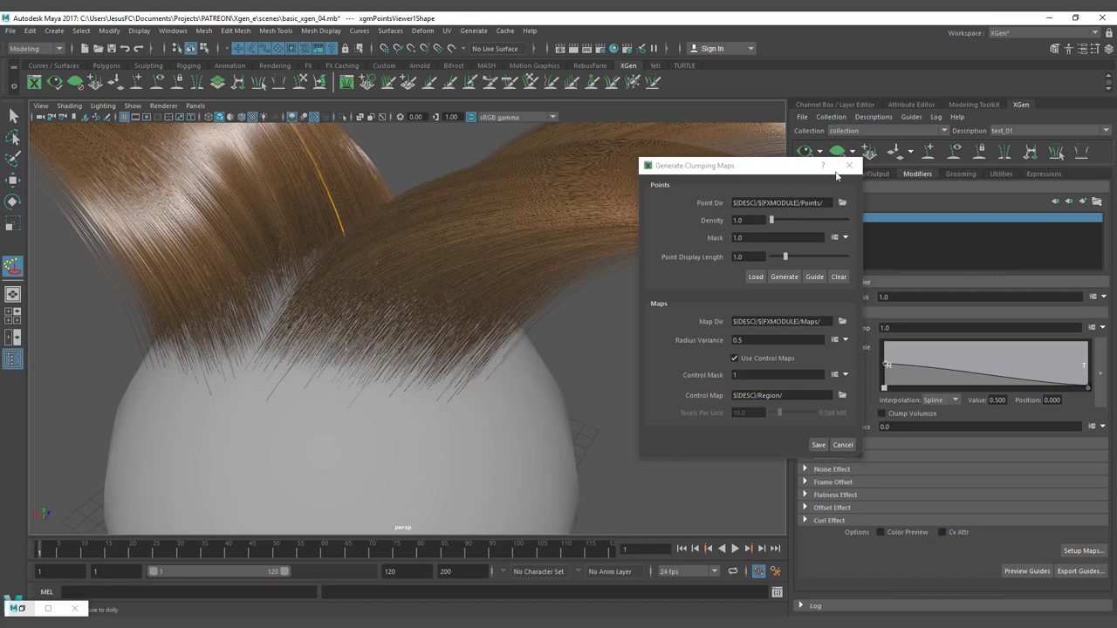
Hide the hair preview to show the bare guides, then save the clumping maps to regenerate the hair.
{"action": "left_click", "coordinate": [837, 151]}
{"action": "left_click_drag", "start_coordinate": [347, 357], "coordinate": [635, 364], "text": "alt"}
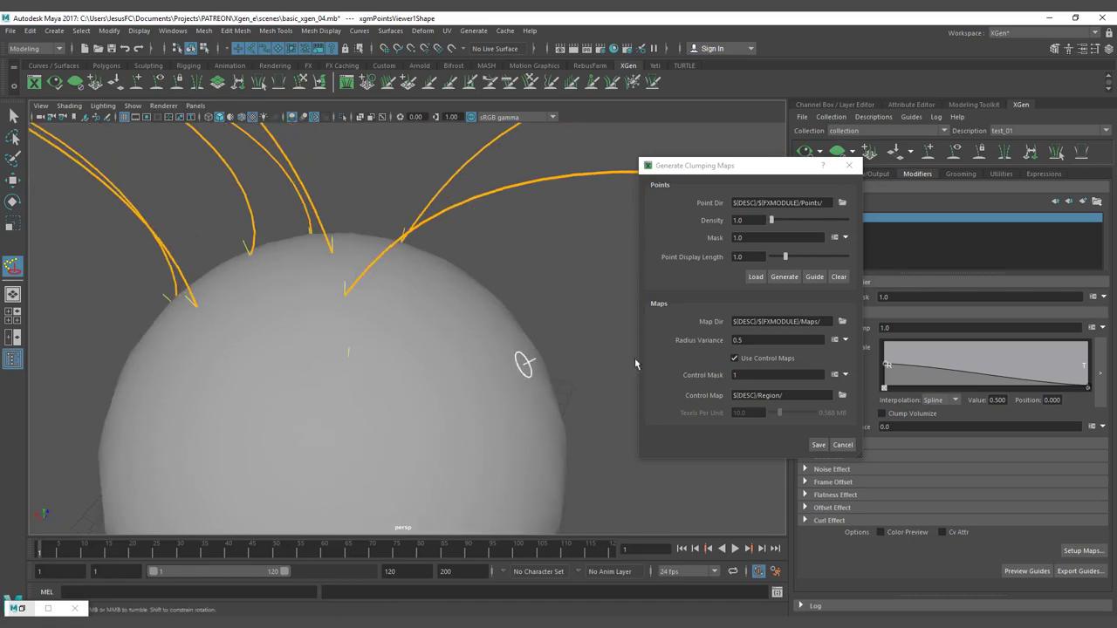
{"action": "left_click", "coordinate": [819, 445]}
{"action": "left_click_drag", "start_coordinate": [593, 344], "coordinate": [440, 341], "text": "alt"}
Leave the Mask at 1.0 in Generate Clumping Maps and save, updating test_01's clumped hair.
{"action": "left_click", "coordinate": [1082, 551]}
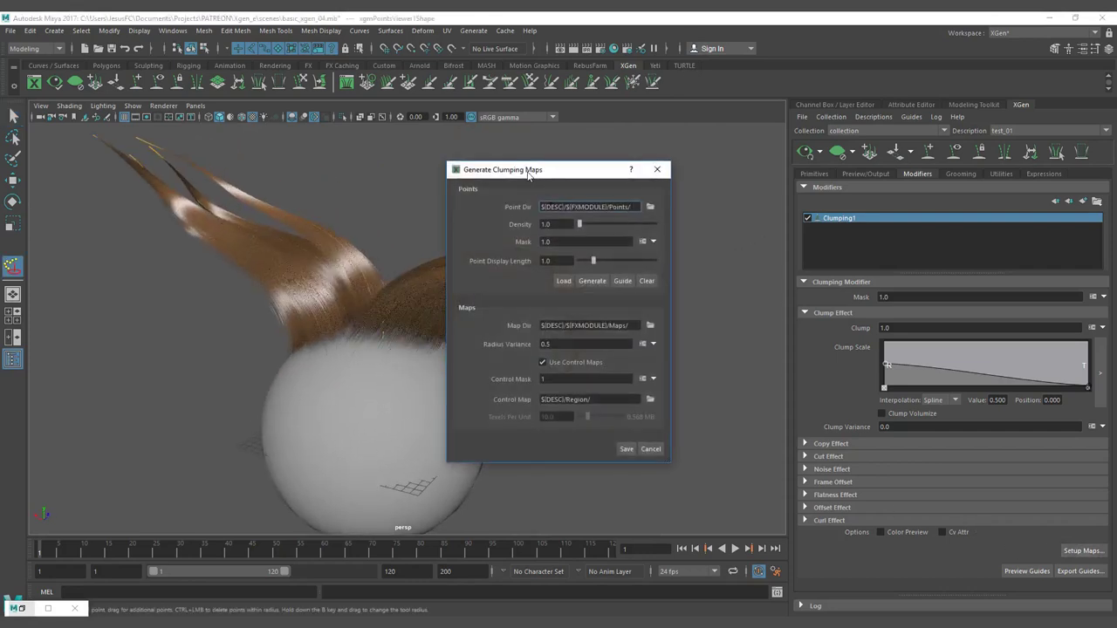
{"action": "left_click_drag", "start_coordinate": [528, 172], "coordinate": [636, 176]}
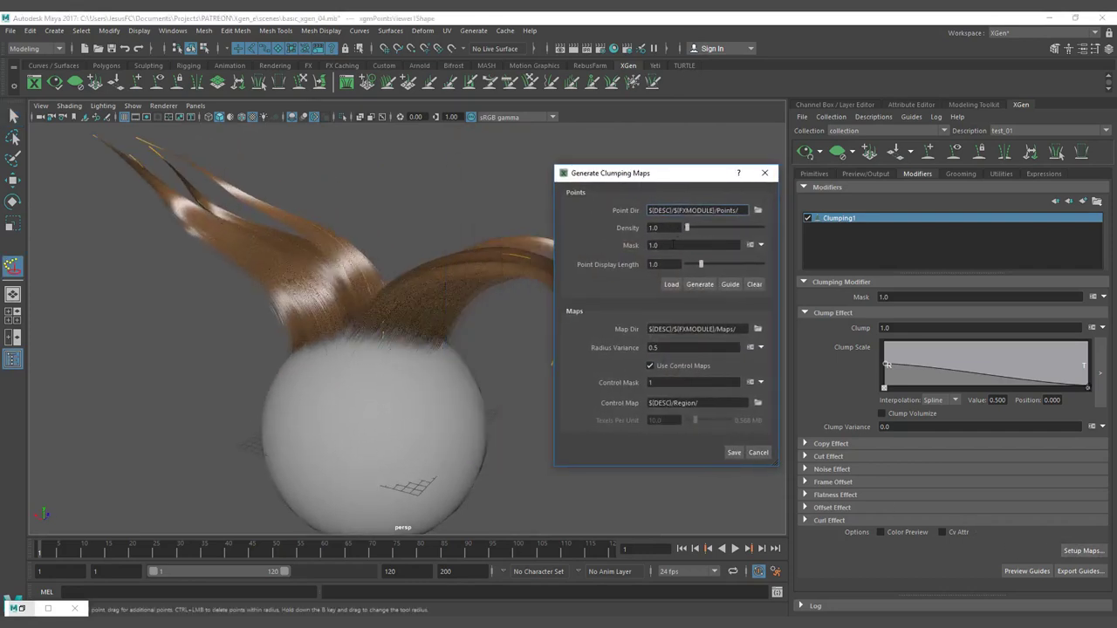
{"action": "key", "text": "Tab"}
{"action": "key", "text": "Tab"}
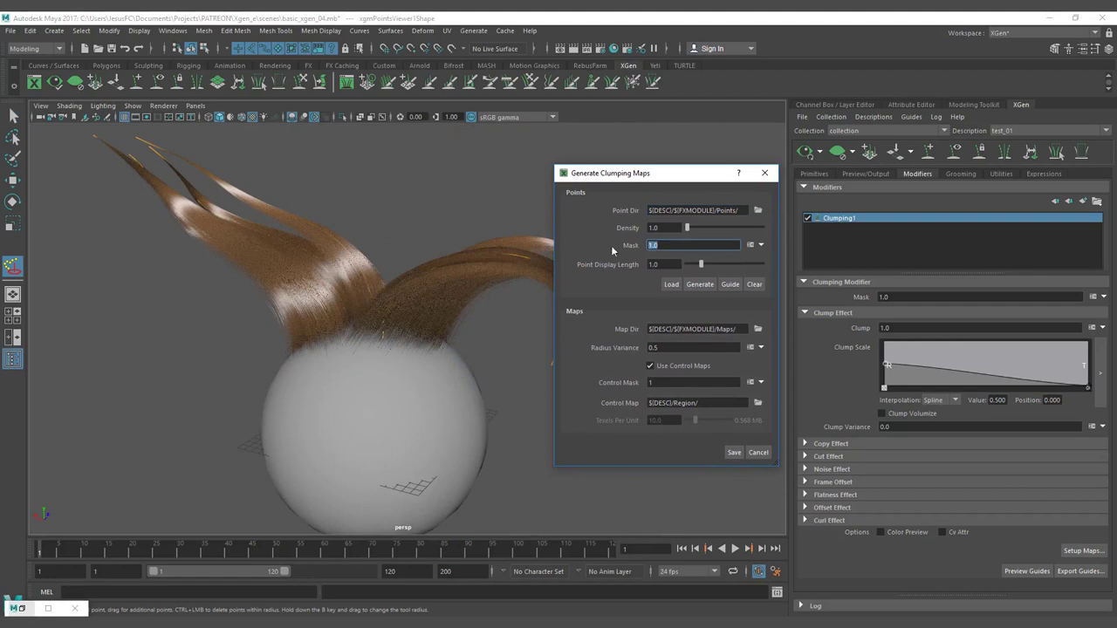
{"action": "left_click", "coordinate": [760, 246]}
{"action": "left_click", "coordinate": [689, 252]}
{"action": "left_click", "coordinate": [732, 453]}
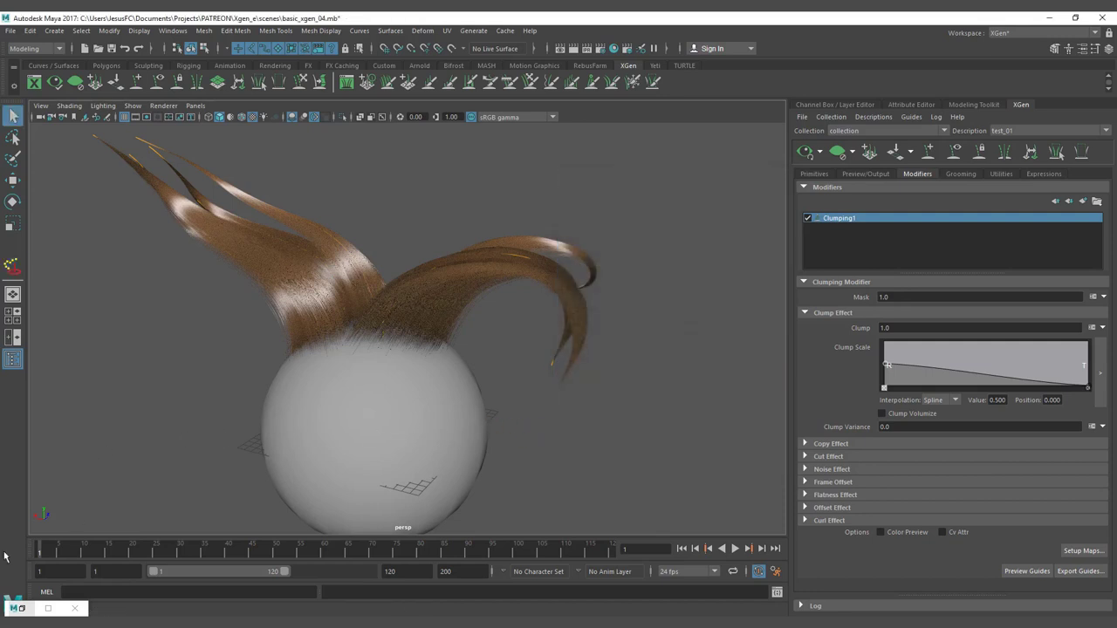
With the hair preview hidden, save the clumping maps again so the hair rebuilds into broad locks.
{"action": "scroll", "coordinate": [369, 329], "scroll_direction": "up", "scroll_amount": 5}
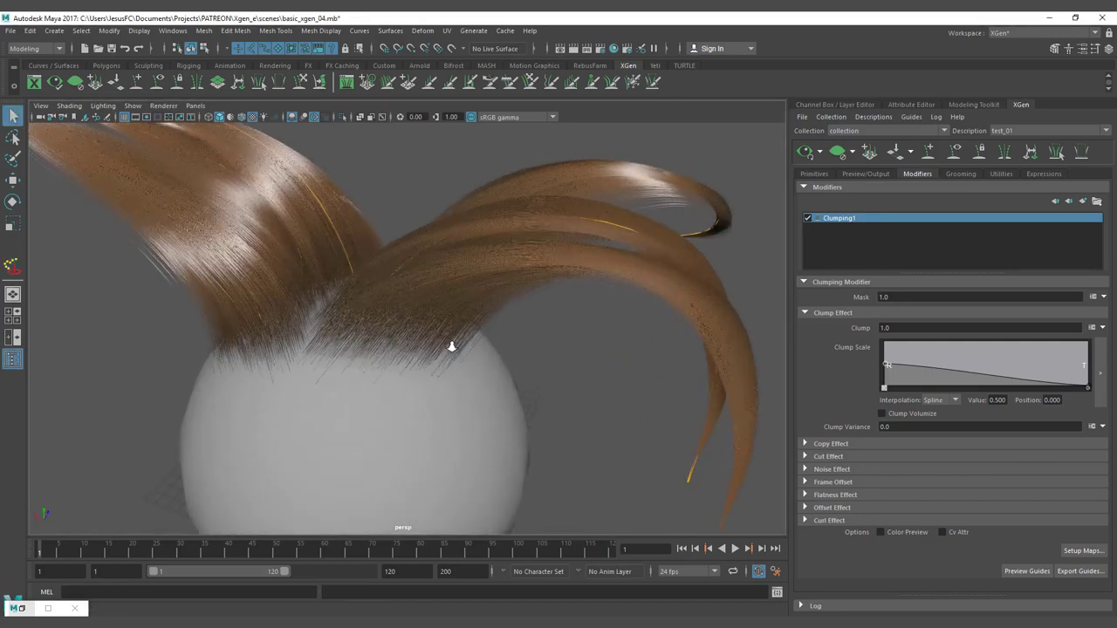
{"action": "left_click", "coordinate": [837, 152]}
{"action": "left_click", "coordinate": [1078, 550]}
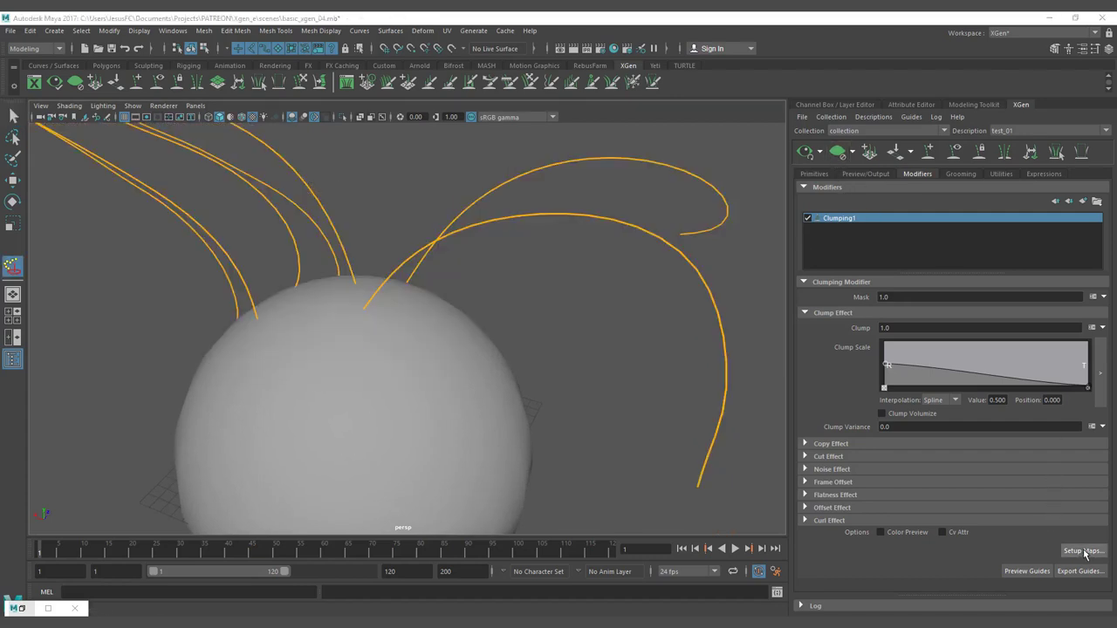
{"action": "scroll", "coordinate": [350, 348], "scroll_direction": "up", "scroll_amount": 2}
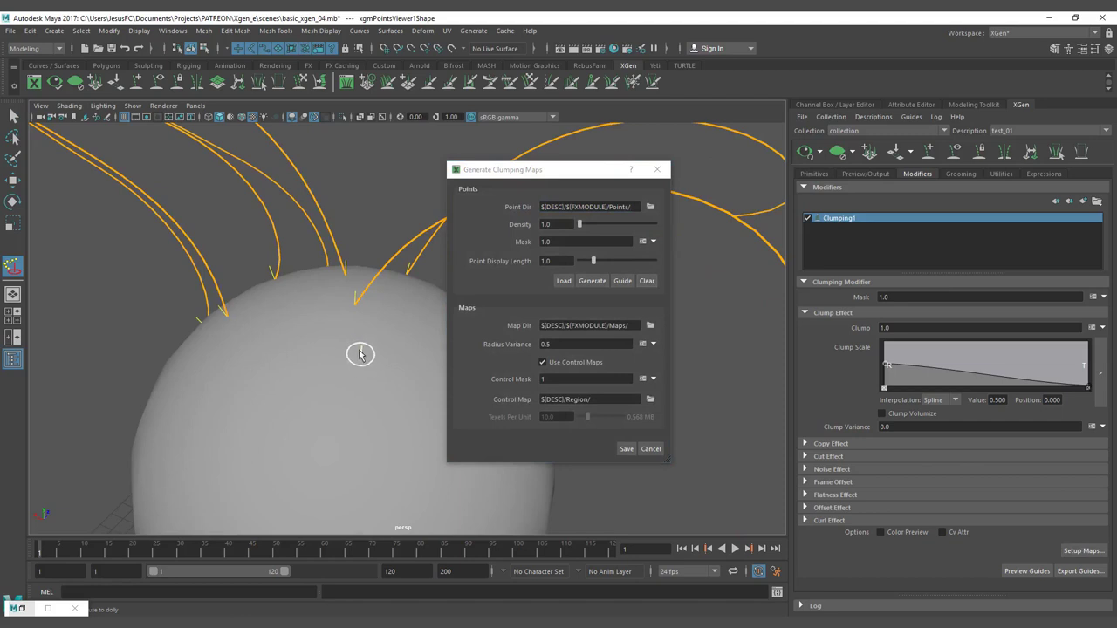
{"action": "left_click_drag", "start_coordinate": [366, 320], "coordinate": [305, 365], "text": "alt"}
{"action": "left_click", "coordinate": [626, 449]}
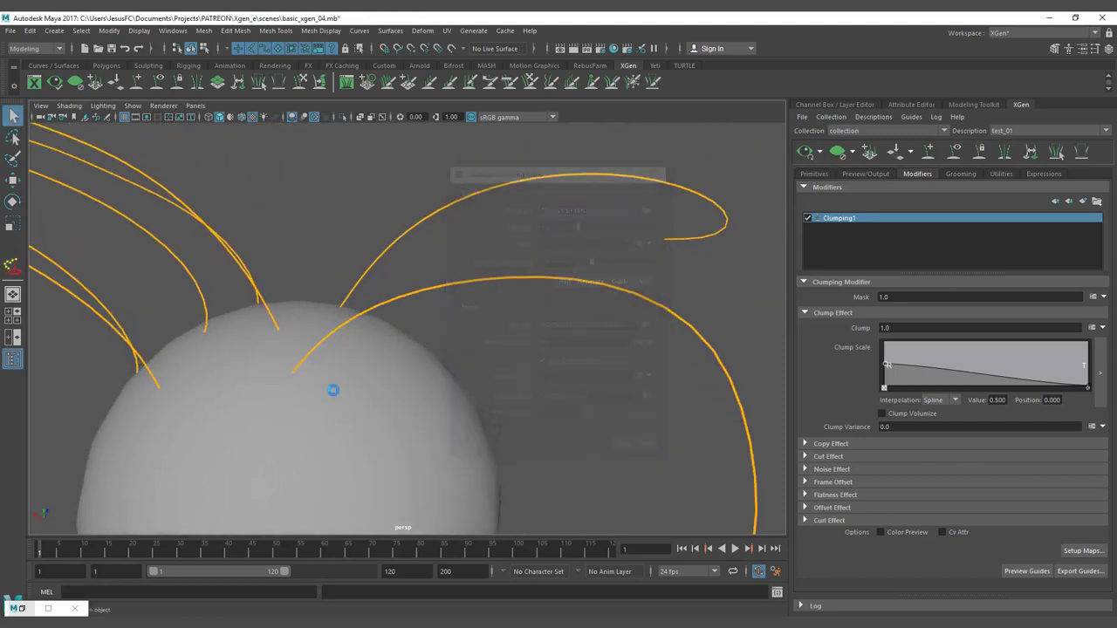
{"action": "left_click_drag", "start_coordinate": [521, 369], "coordinate": [336, 377], "text": "alt"}
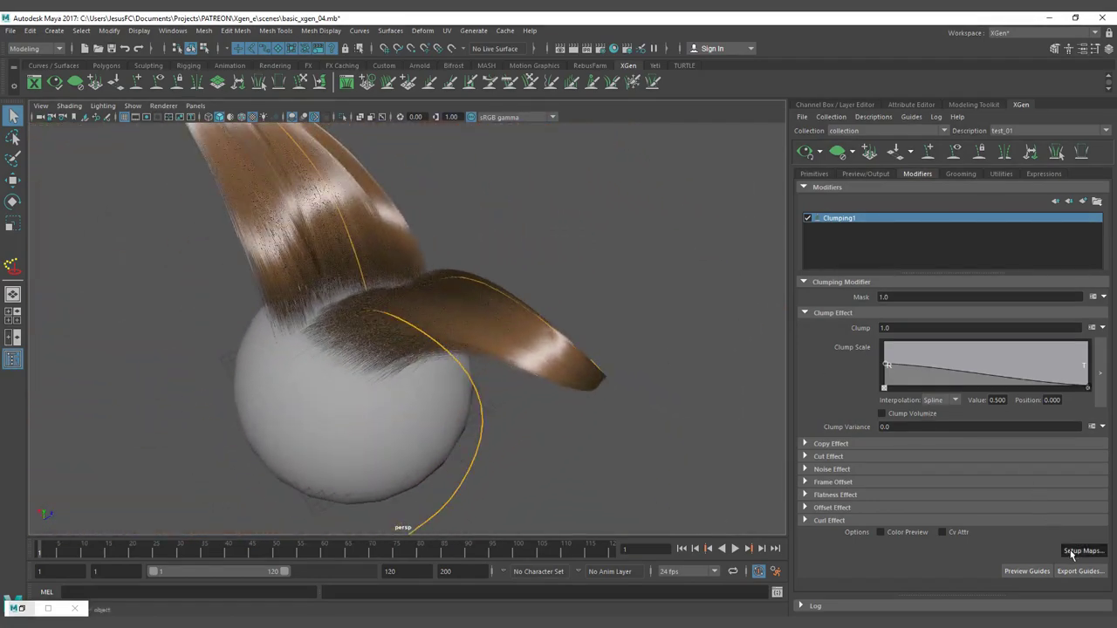
Hide the hair preview, check the clump points on the guides, and save the clumping maps.
{"action": "left_click", "coordinate": [1080, 549]}
{"action": "left_click_drag", "start_coordinate": [358, 325], "coordinate": [335, 286], "text": "alt"}
{"action": "left_click", "coordinate": [840, 153]}
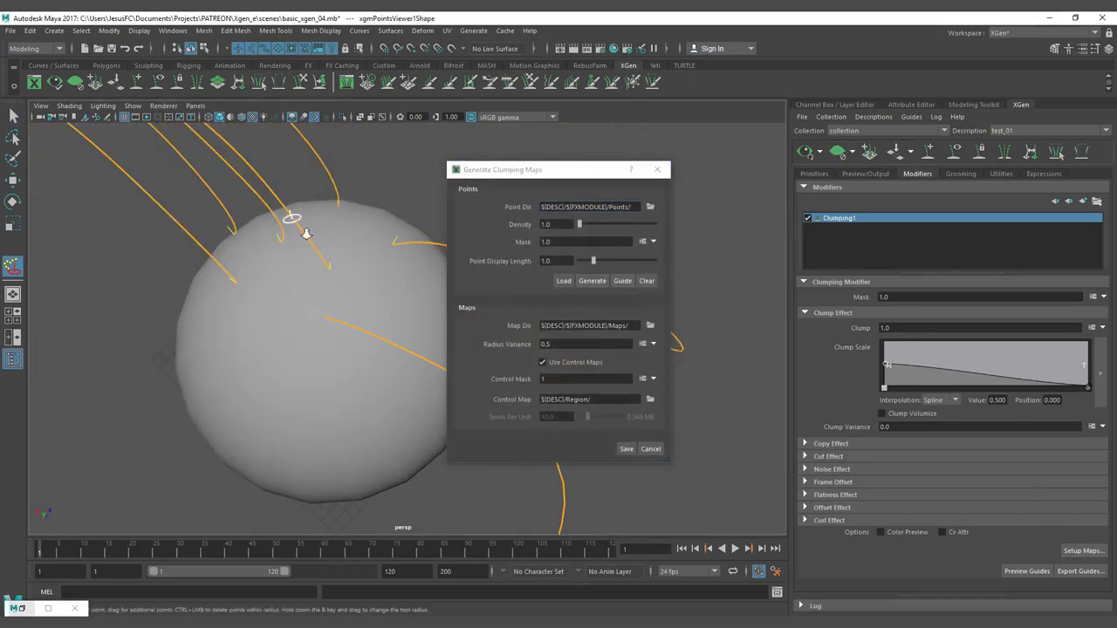
{"action": "left_click_drag", "start_coordinate": [299, 236], "coordinate": [312, 253], "text": "alt"}
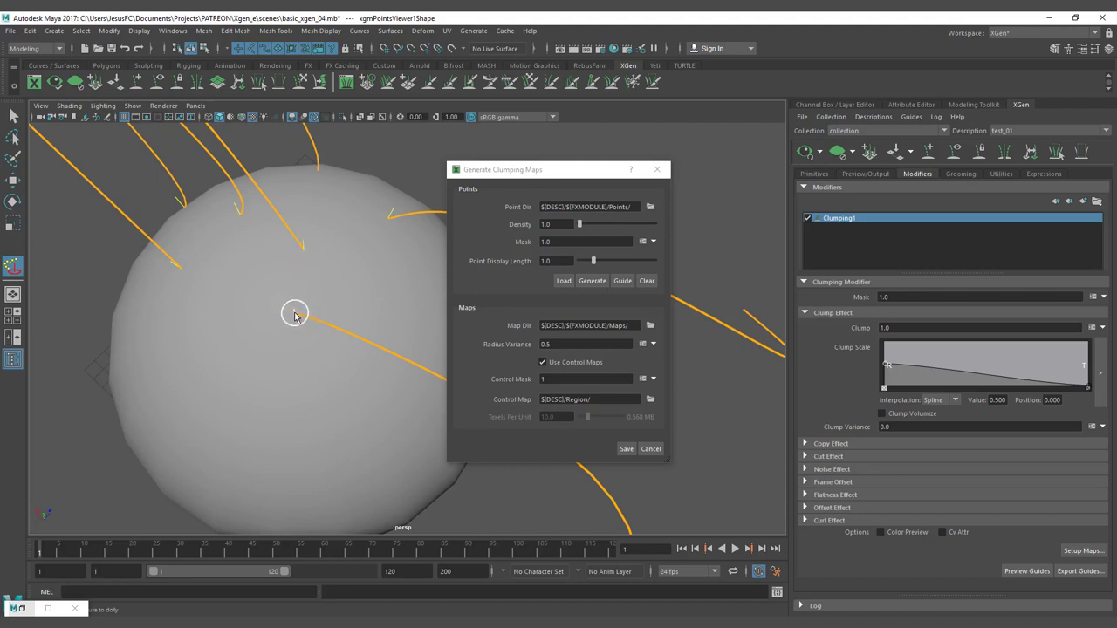
{"action": "left_click", "coordinate": [629, 449]}
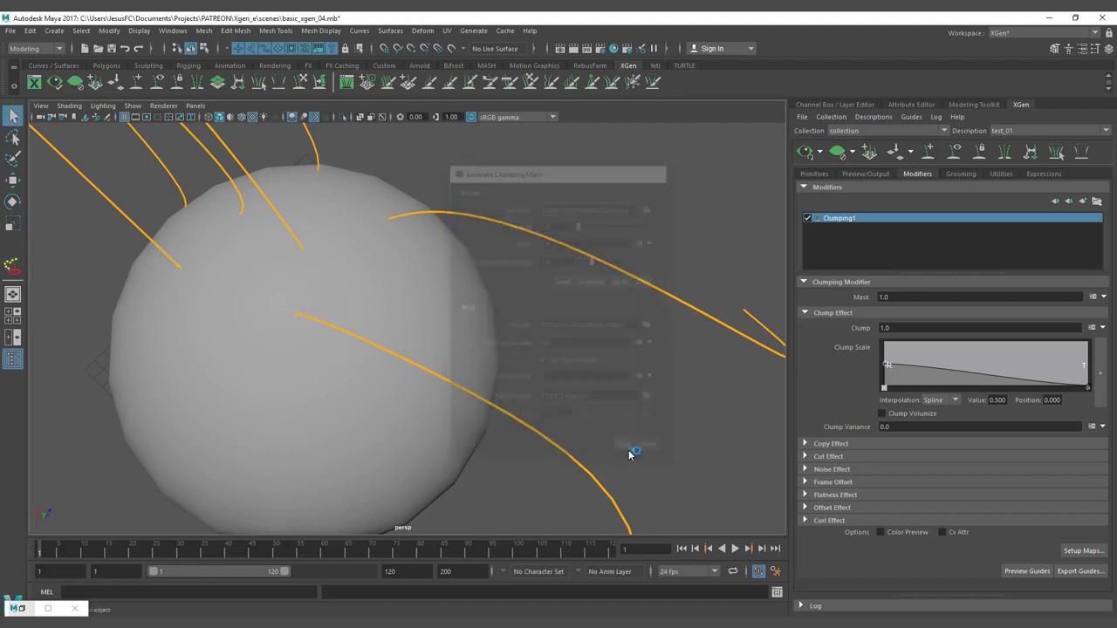
{"action": "left_click_drag", "start_coordinate": [443, 387], "coordinate": [527, 324], "text": "alt"}
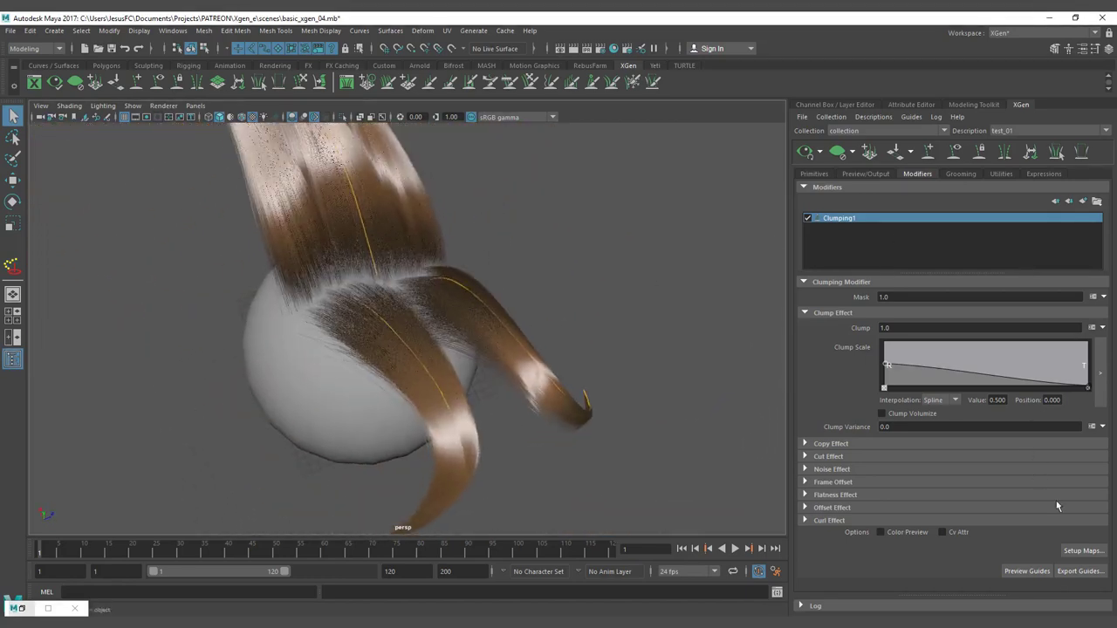
Reopen the clumping map settings and save once more to update the hair clumps.
{"action": "left_click", "coordinate": [1081, 550]}
{"action": "left_click", "coordinate": [356, 301]}
{"action": "left_click", "coordinate": [625, 449]}
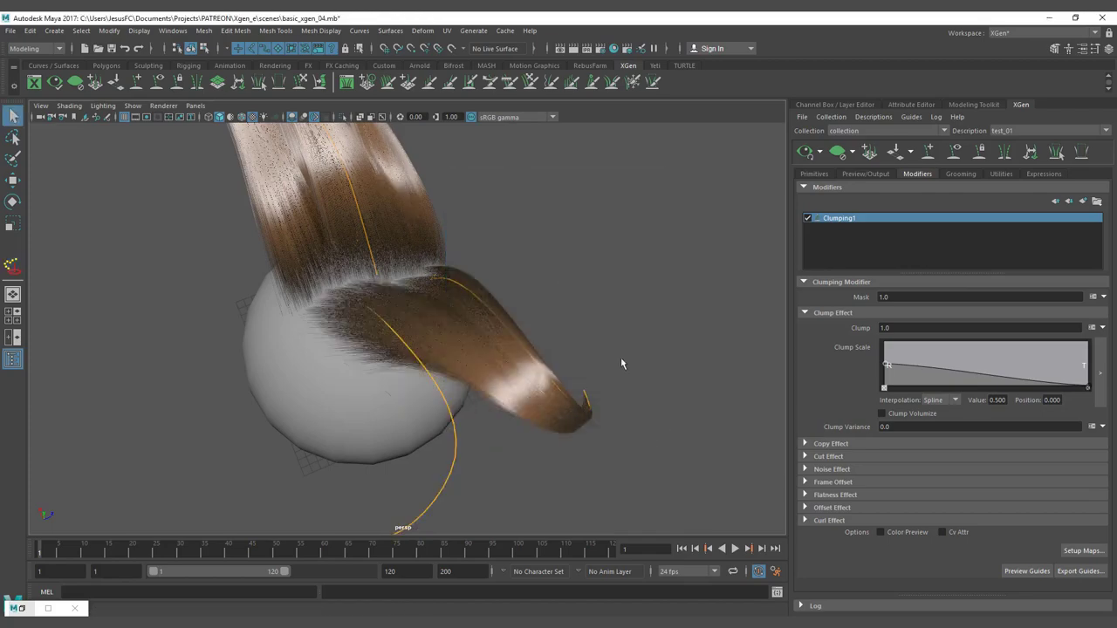